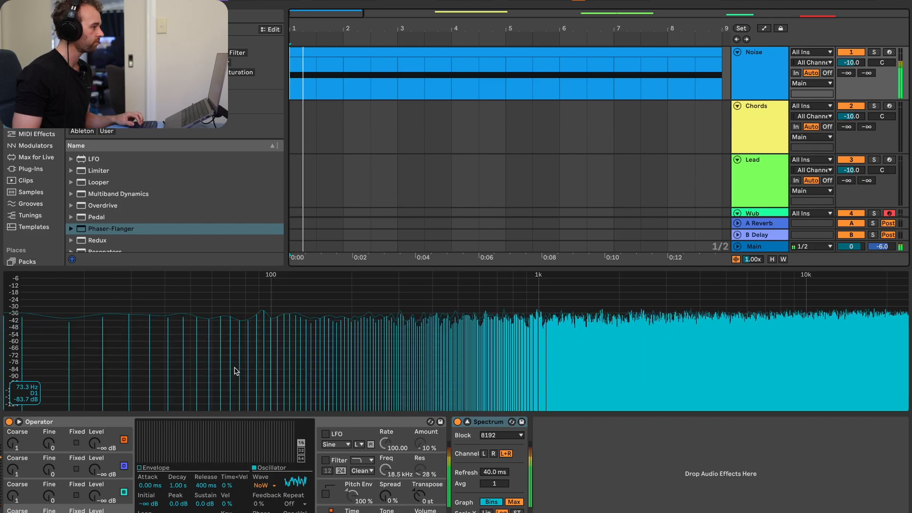
Step: Add a Phaser-Flanger before the Spectrum on the Noise track and play the noise clip through it
left_click(455, 54)
key("space")
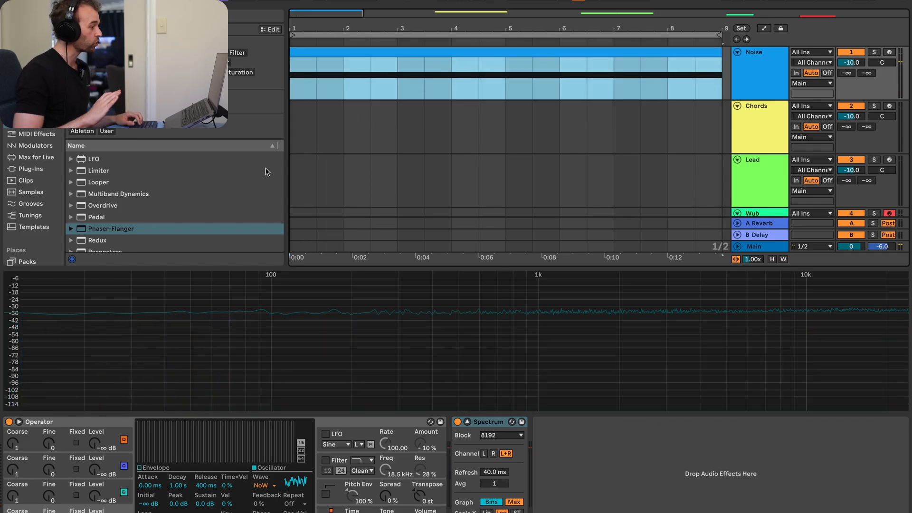
double_click(140, 228)
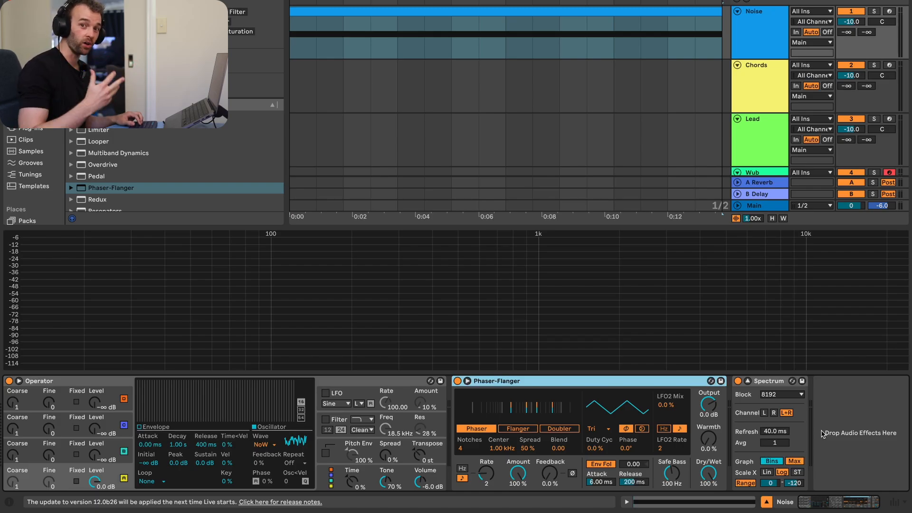
key("space")
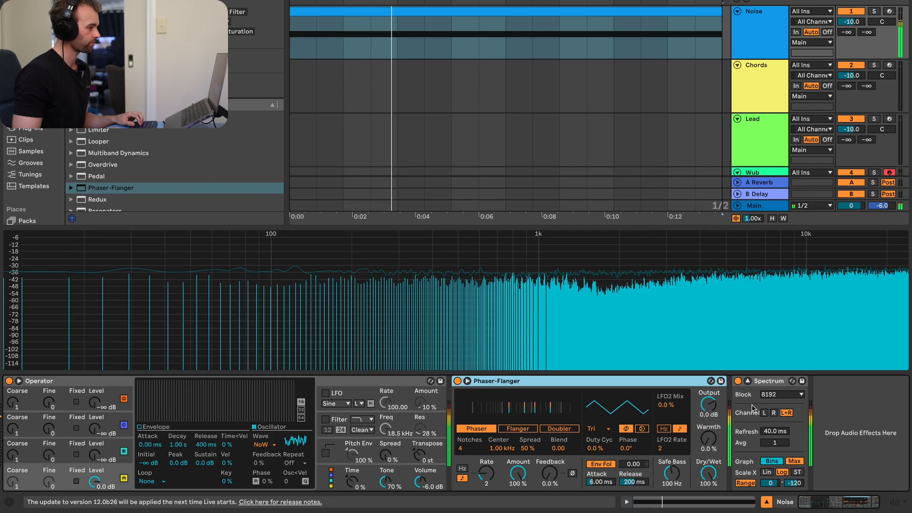
mouse_move(768, 354)
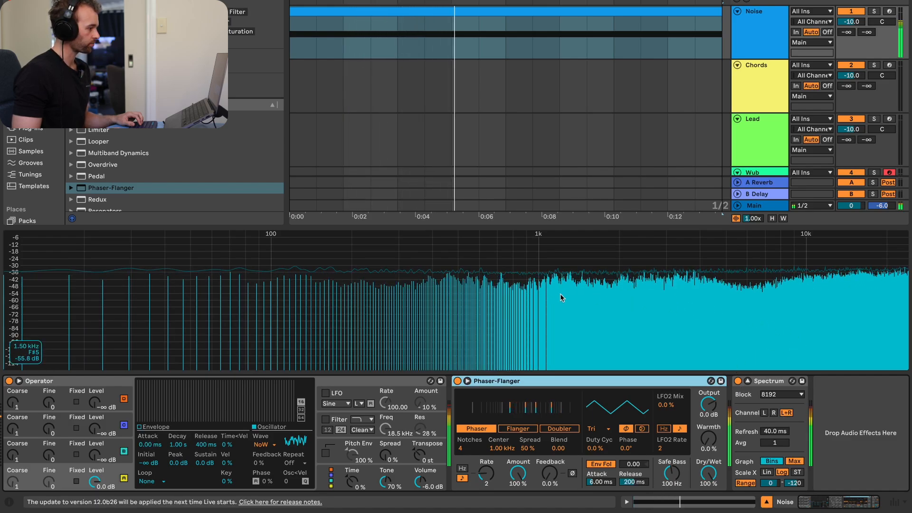
key("space")
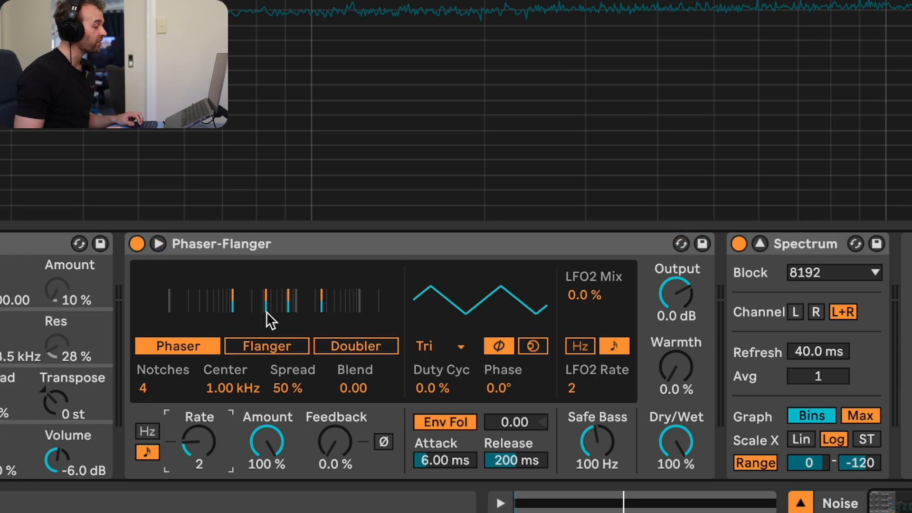
Step: Set the Noise track's phaser rate to 6, amount to 42% and center to 519 Hz, and adjust its notches
key("Up")
key("Up")
key("Up")
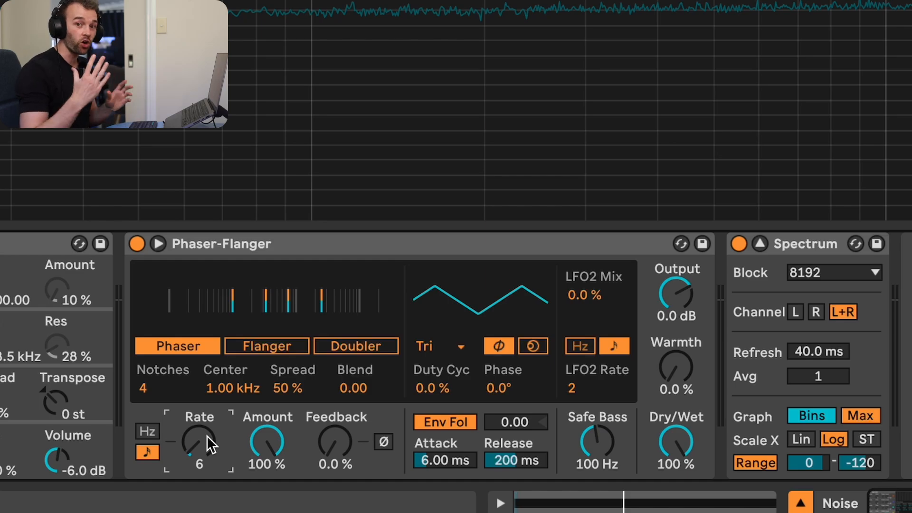
left_click_drag(269, 426, 269, 449)
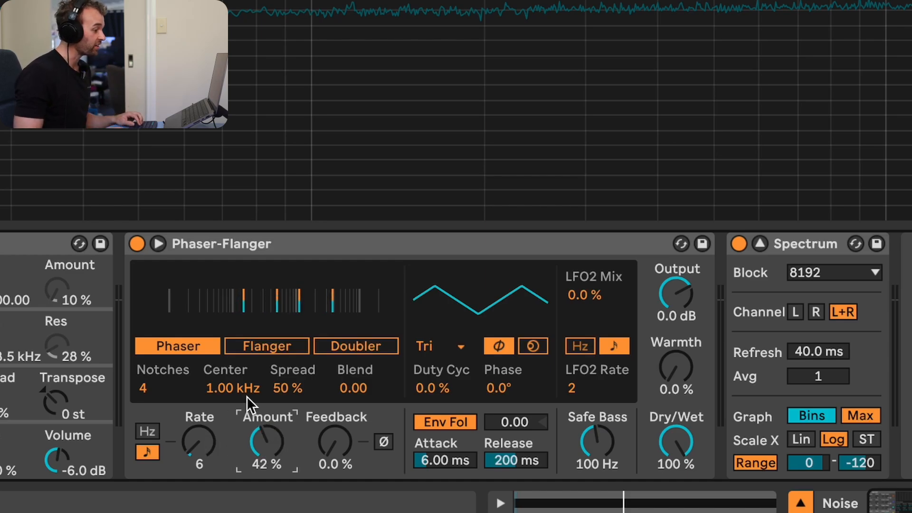
left_click_drag(246, 389, 247, 399)
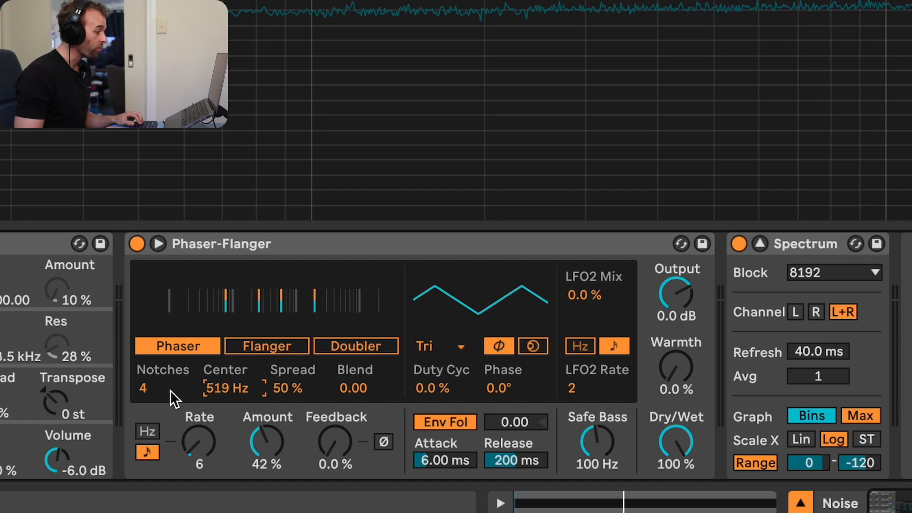
left_click_drag(169, 388, 169, 399)
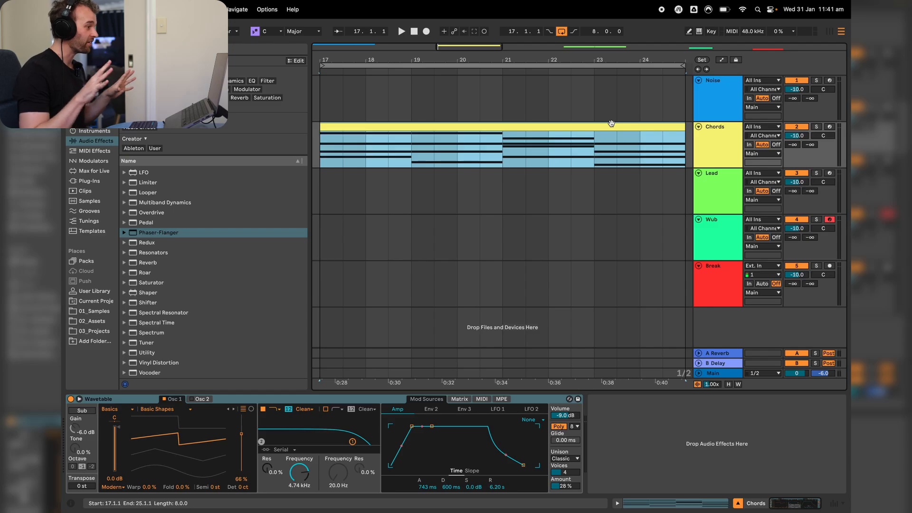
Step: Audition the dry Chords clip, then add a Phaser-Flanger to the Chords track and play it with the effect
key("space")
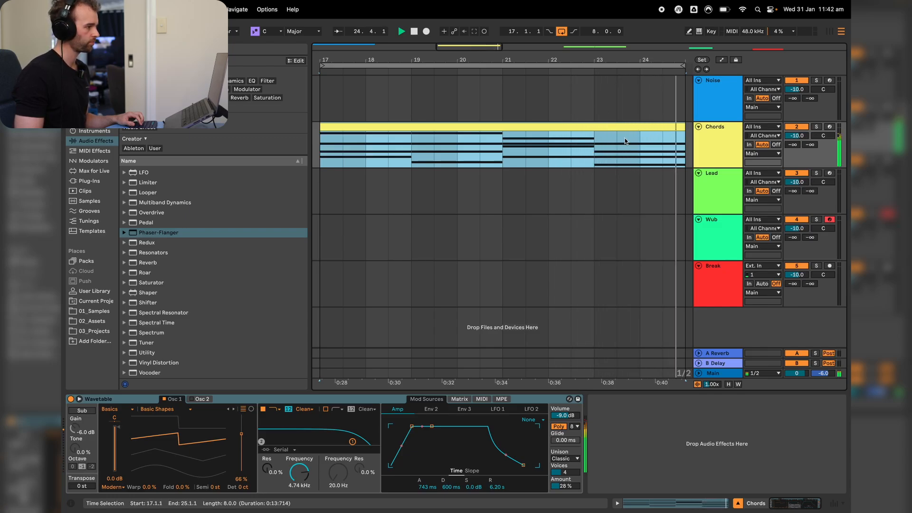
key("space")
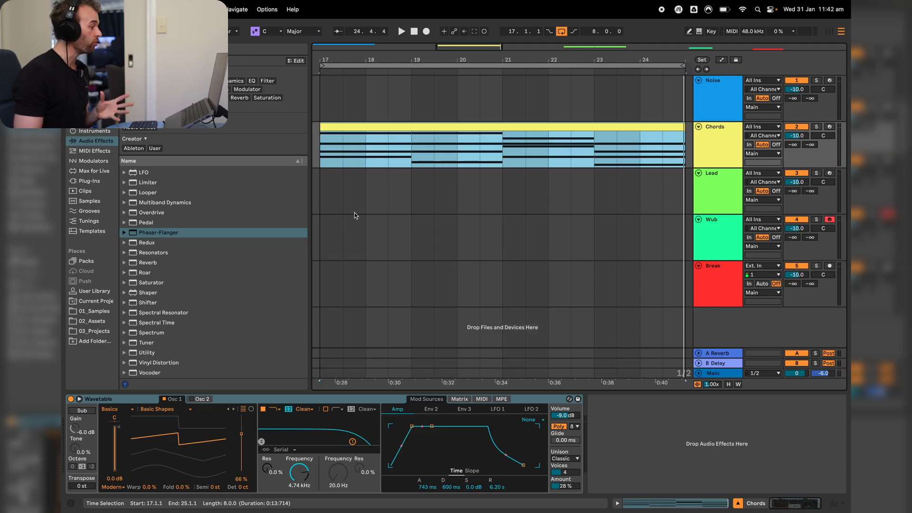
left_click(175, 236)
left_click_drag(679, 440, 679, 438)
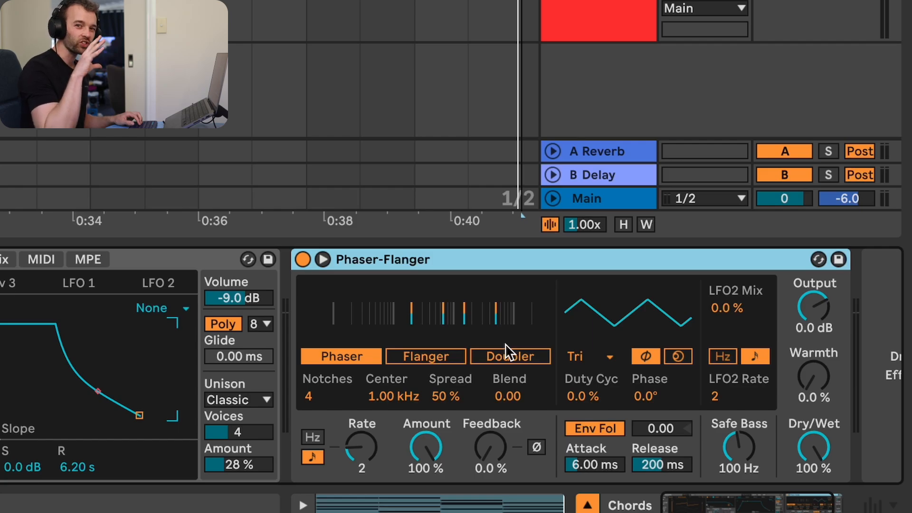
key("space")
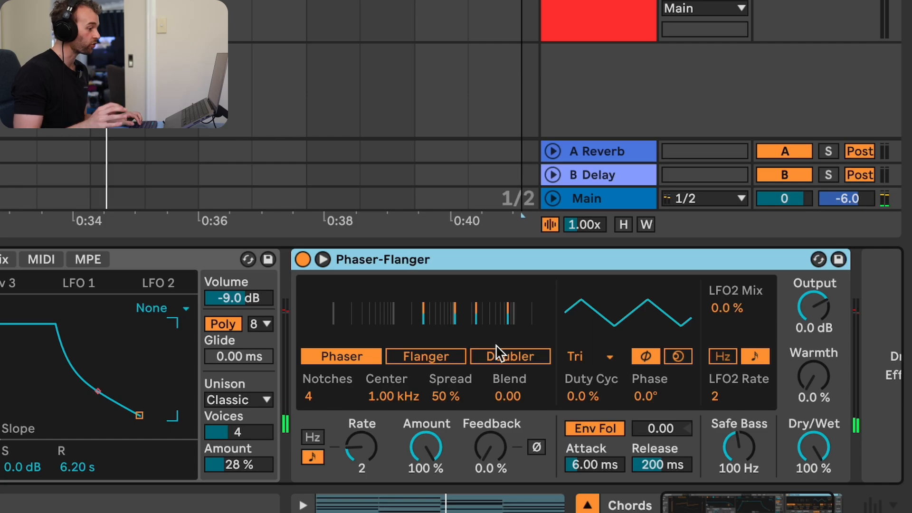
Step: Set the Chords phaser to rate 8, amount 76%, center 308 Hz and a Sine LFO waveform
left_click(369, 451)
left_click_drag(368, 451, 369, 463)
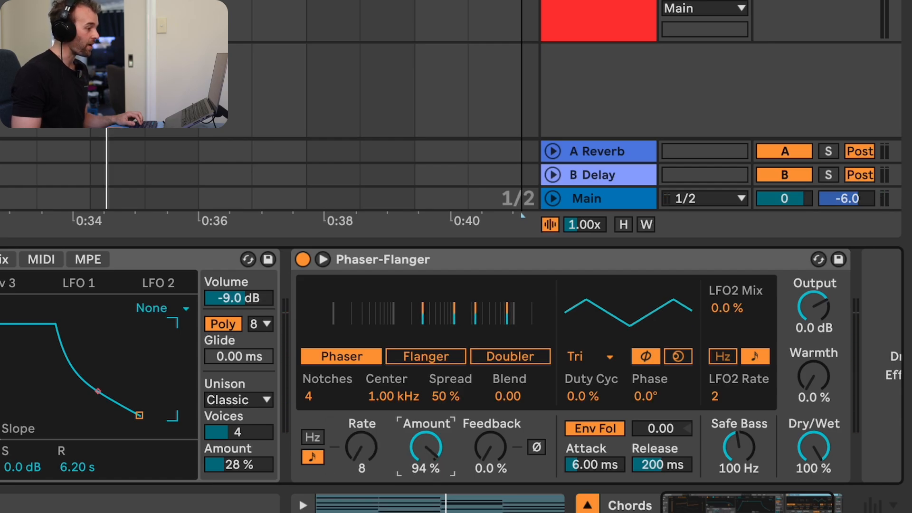
left_click_drag(426, 447, 425, 452)
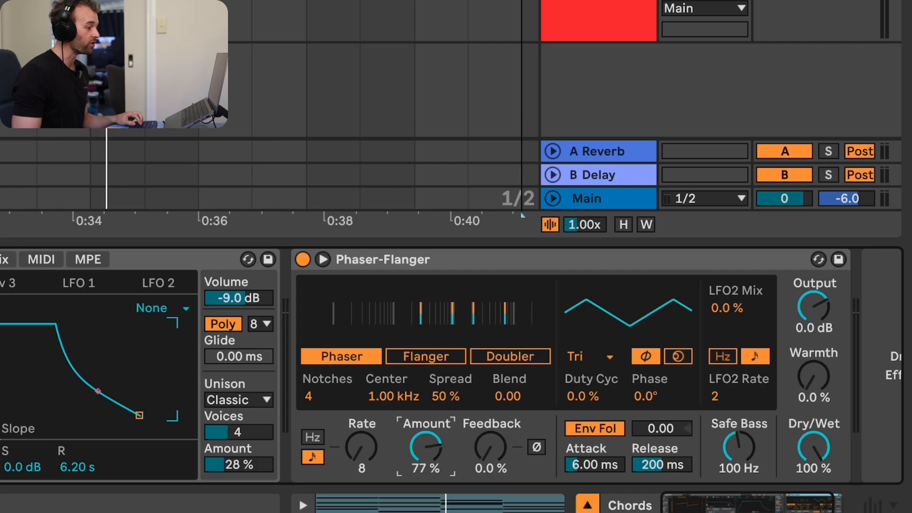
left_click_drag(405, 396, 405, 414)
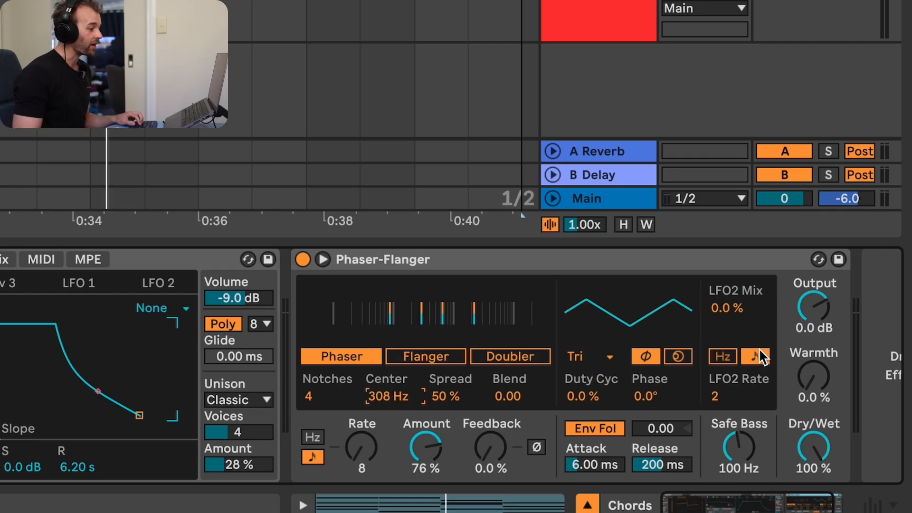
left_click(577, 357)
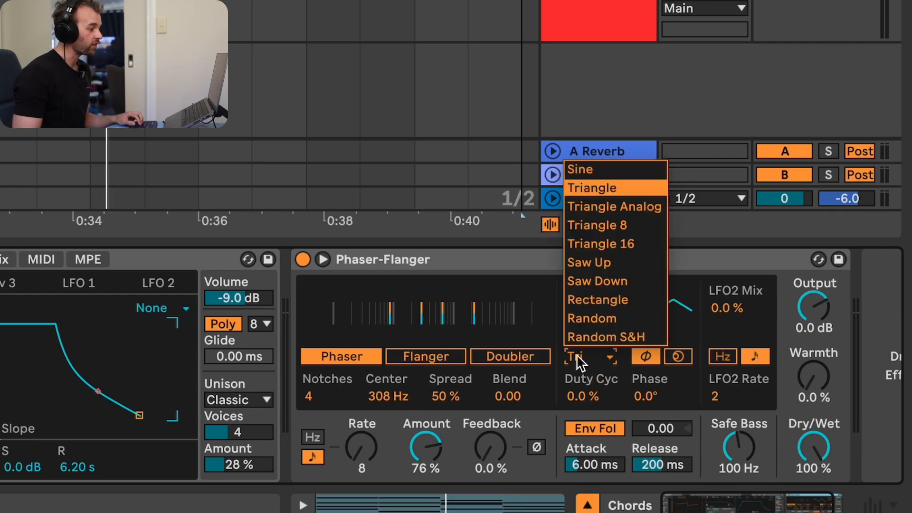
left_click(607, 172)
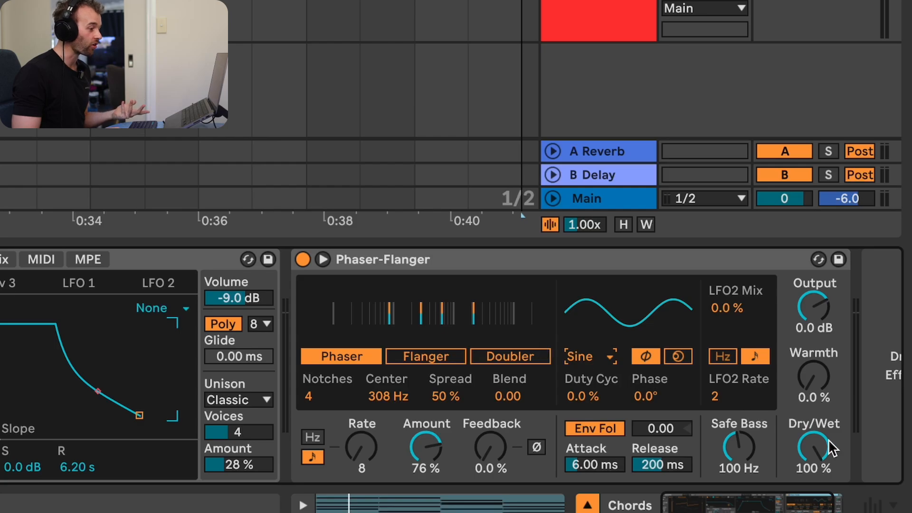
Step: Set the Chords phaser's Dry/Wet to 60% and compare the playing chords with the effect bypassed and enabled
left_click_drag(816, 447, 817, 473)
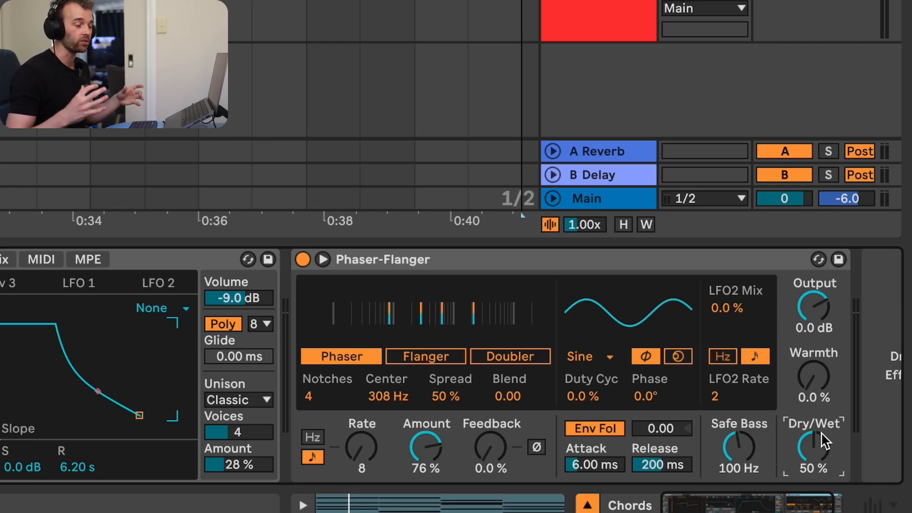
key("space")
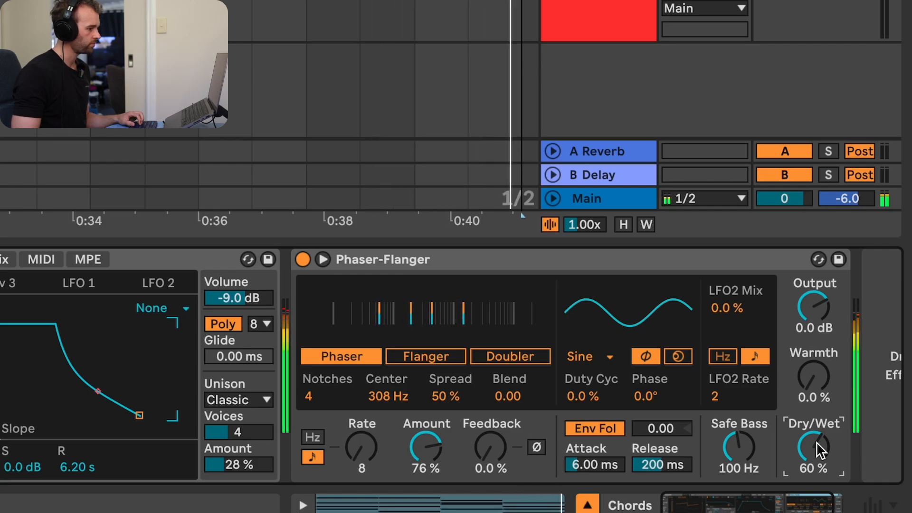
left_click(302, 260)
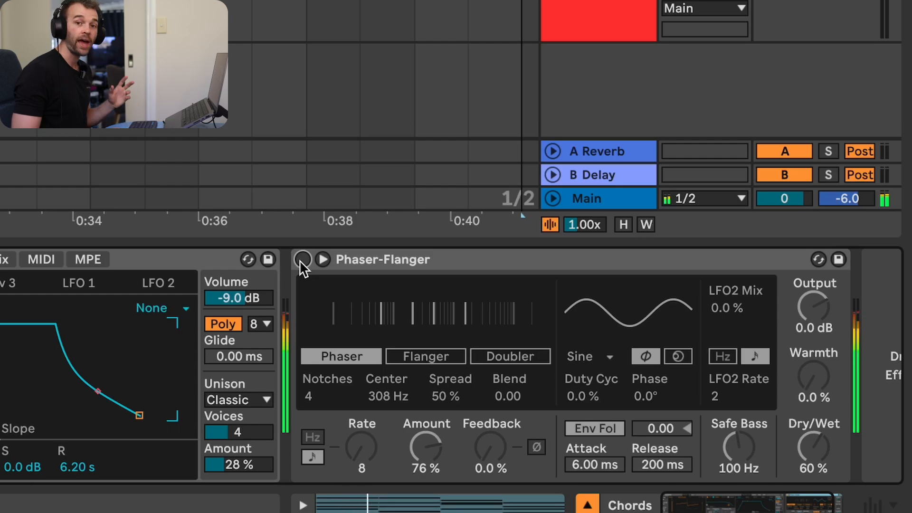
left_click(301, 260)
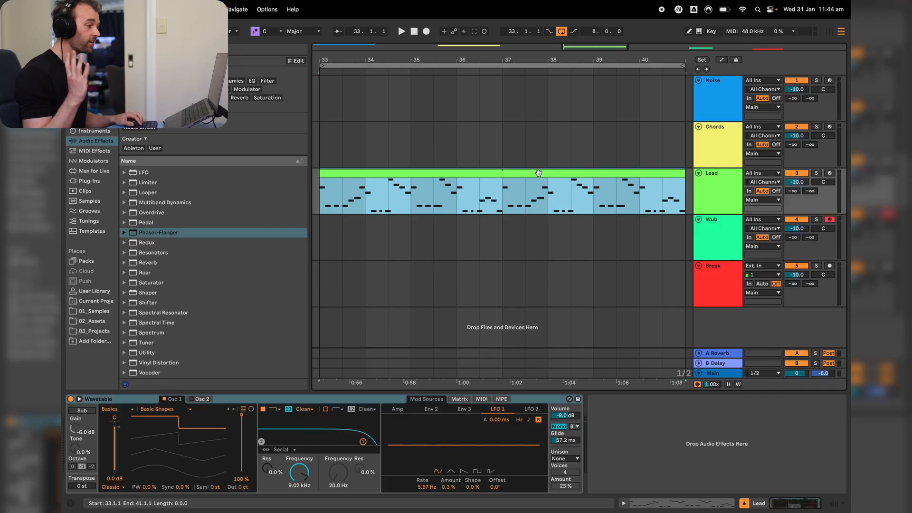
Step: Audition the dry Lead clip and add a Phaser-Flanger to the Lead track
key("space")
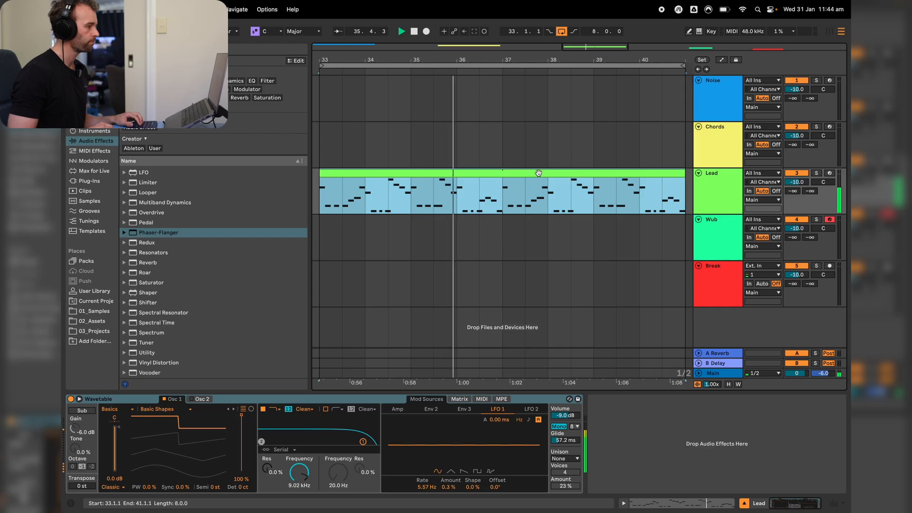
key("space")
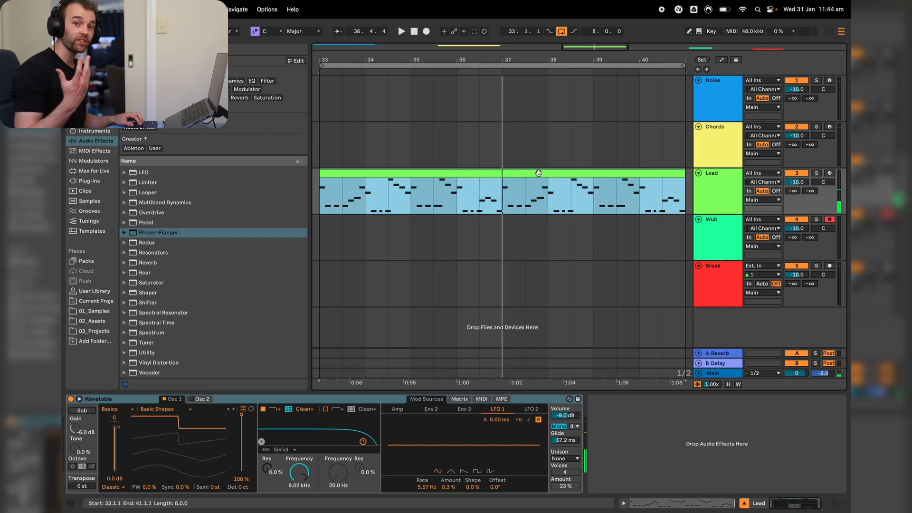
double_click(172, 232)
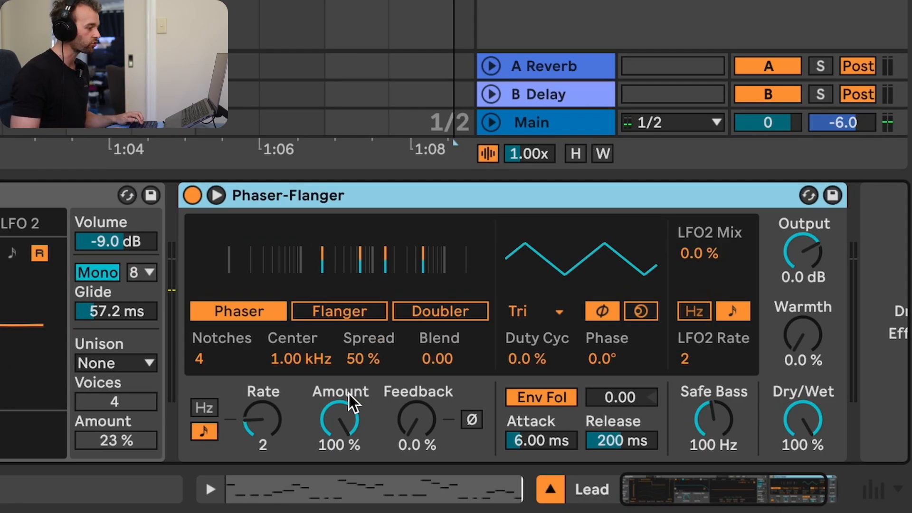
Step: Set the Lead phaser to amount 67%, rate 1, 6 notches, center 336 Hz and Triangle Analog waveform, and audition it
left_click_drag(348, 394, 348, 398)
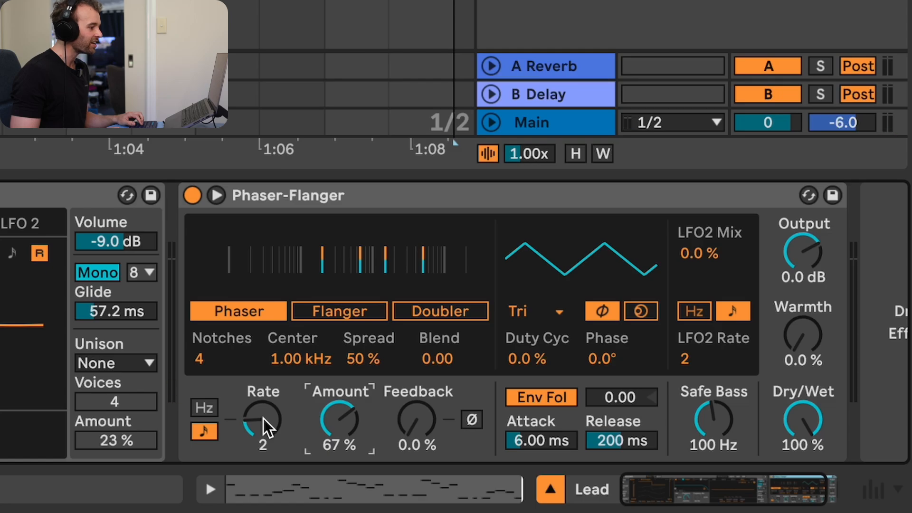
left_click_drag(264, 418, 263, 429)
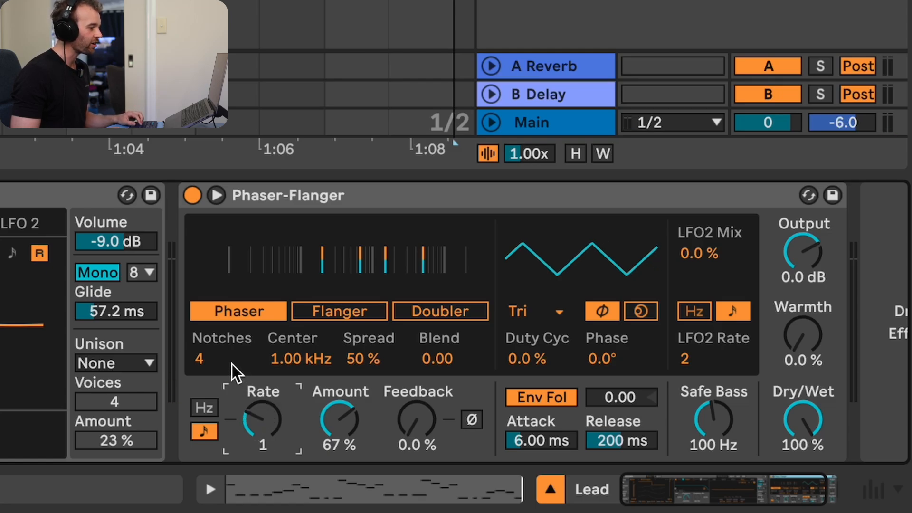
left_click_drag(198, 358, 198, 349)
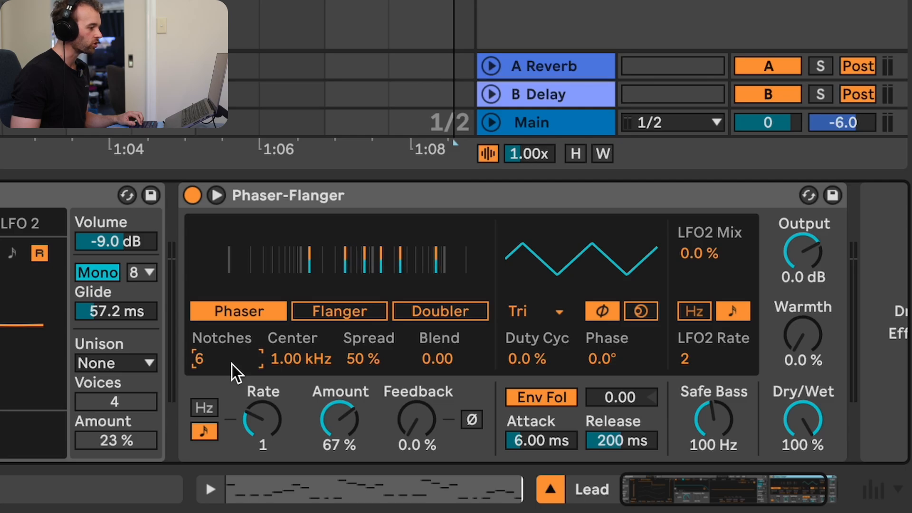
left_click_drag(311, 362, 312, 385)
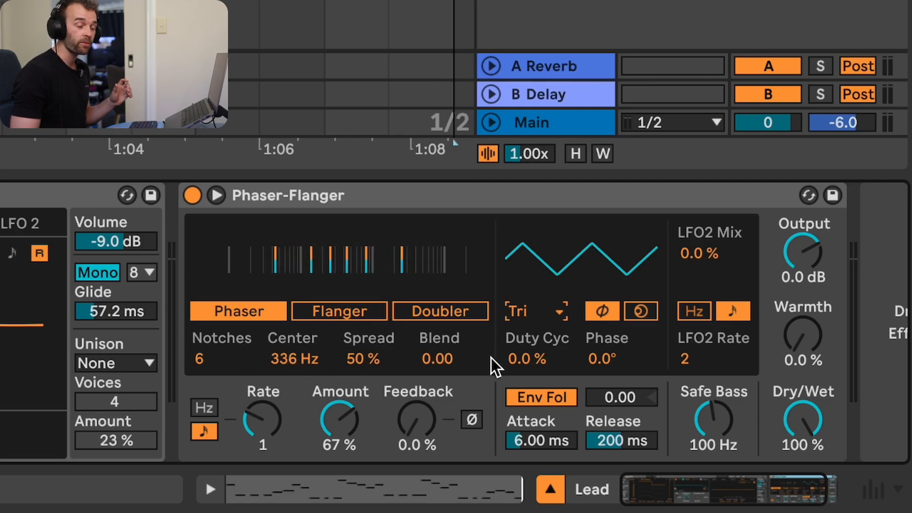
left_click(522, 312)
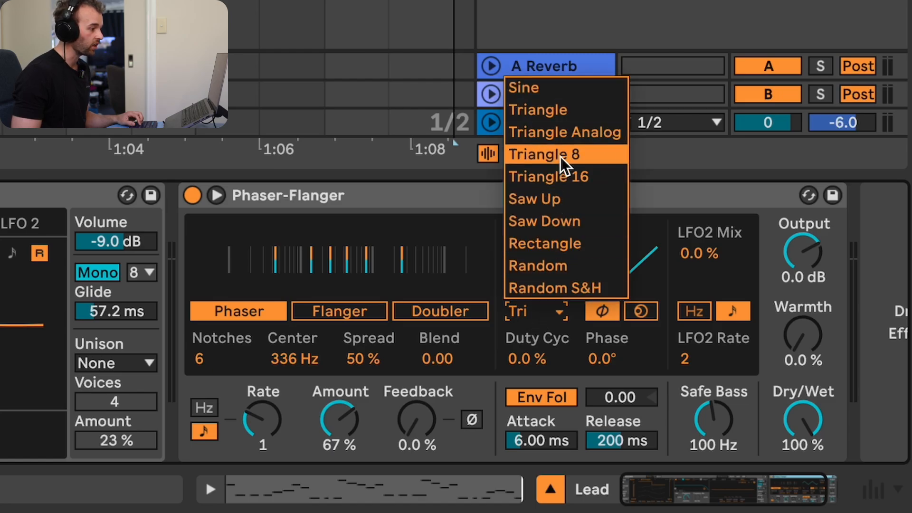
left_click(566, 133)
key("space")
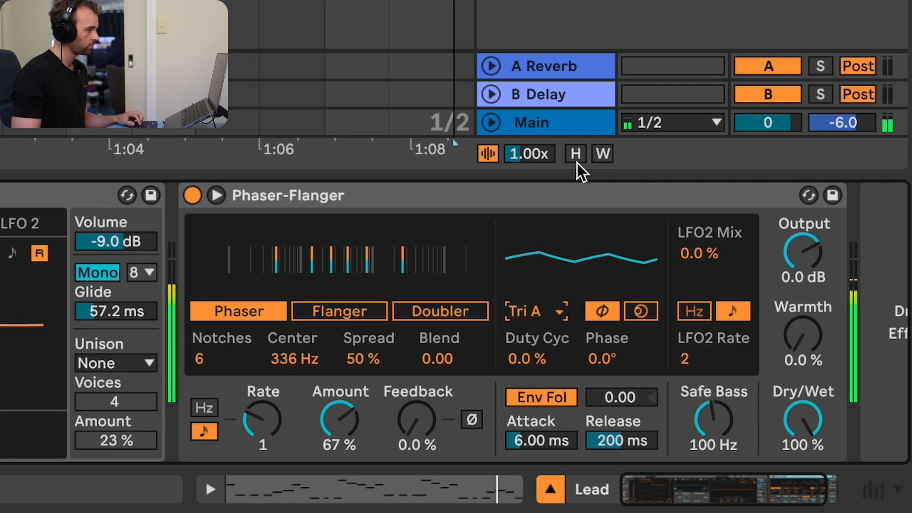
key("space")
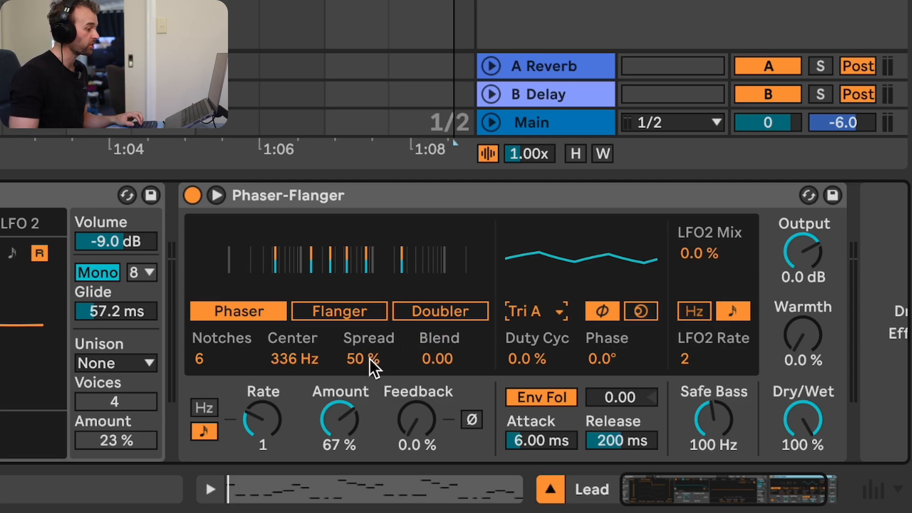
Step: Set the Lead phaser's spread to 43%, blend to 0.52 and phase to 135°, and play the lead
key("Down")
key("Down")
key("Down")
key("Down")
key("Down")
key("Down")
key("Down")
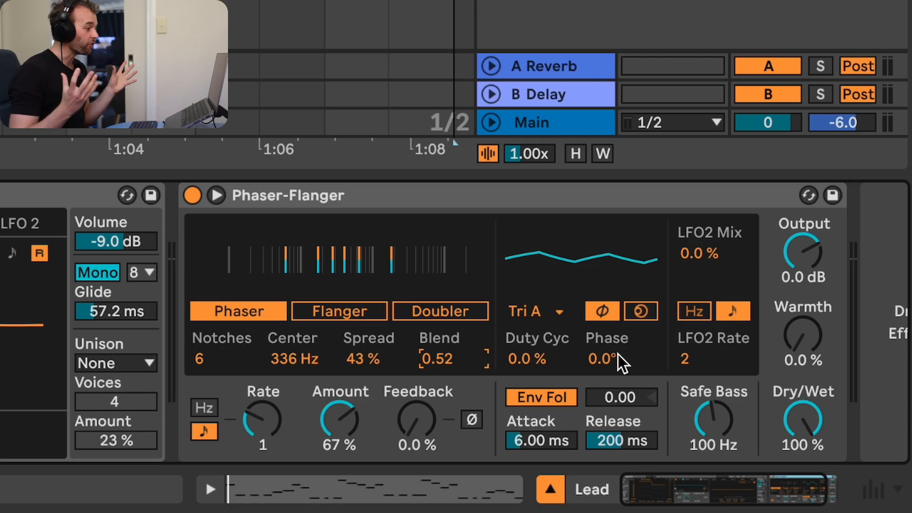
left_click_drag(618, 352, 618, 317)
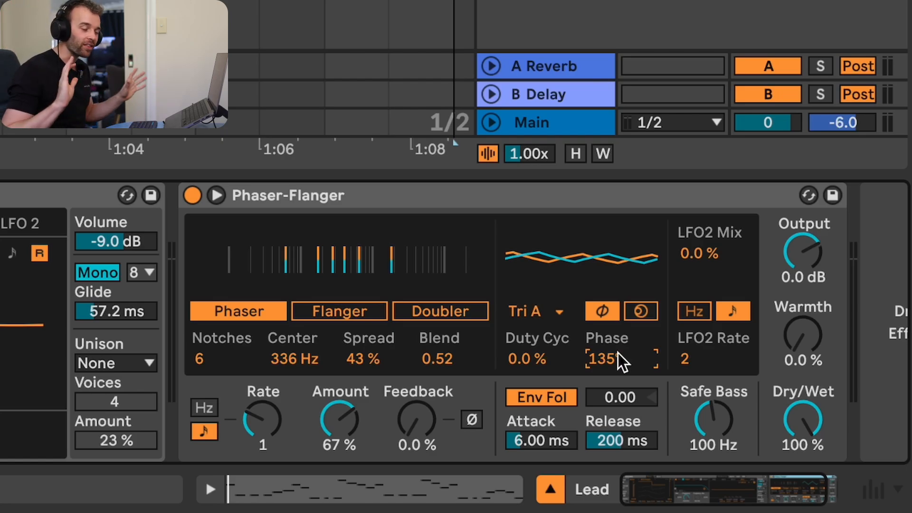
key("space")
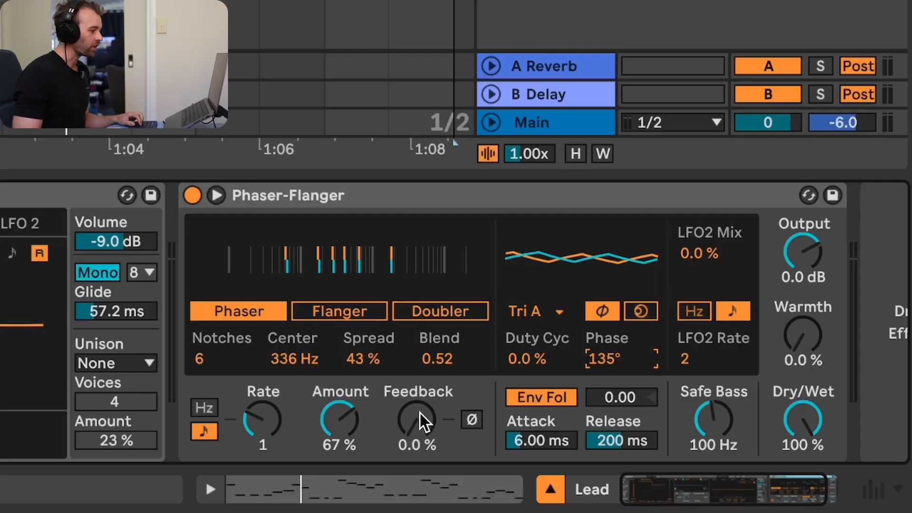
Step: Set the Lead phaser's feedback to 55% and compare the playing lead with feedback inversion on and off, leaving it off
left_click_drag(412, 434, 412, 401)
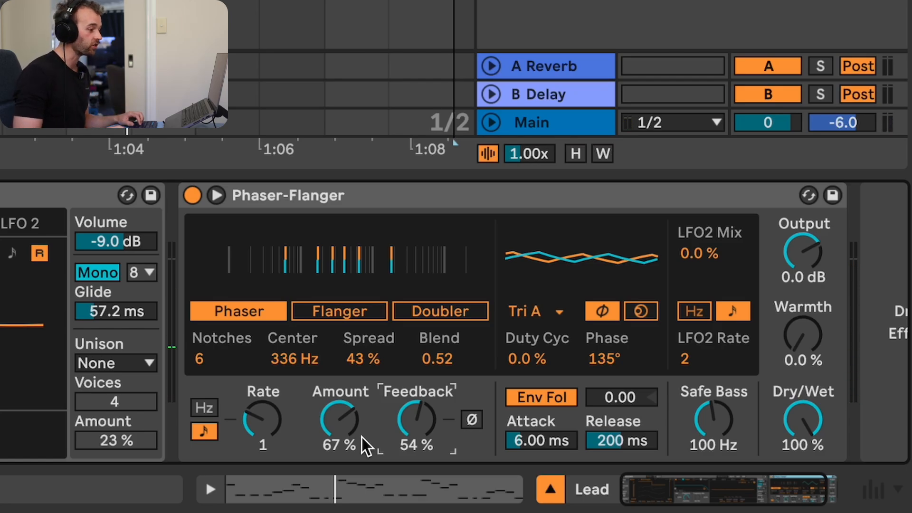
left_click(472, 419)
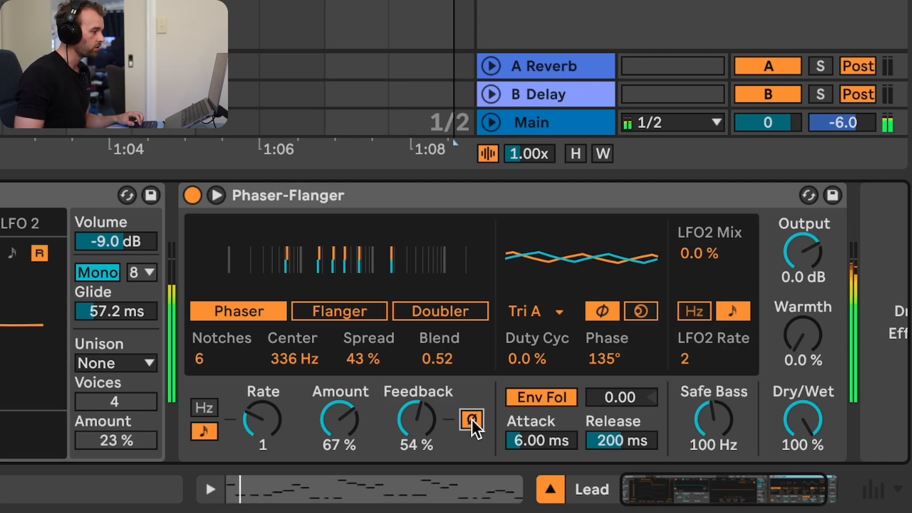
left_click(471, 420)
left_click(474, 420)
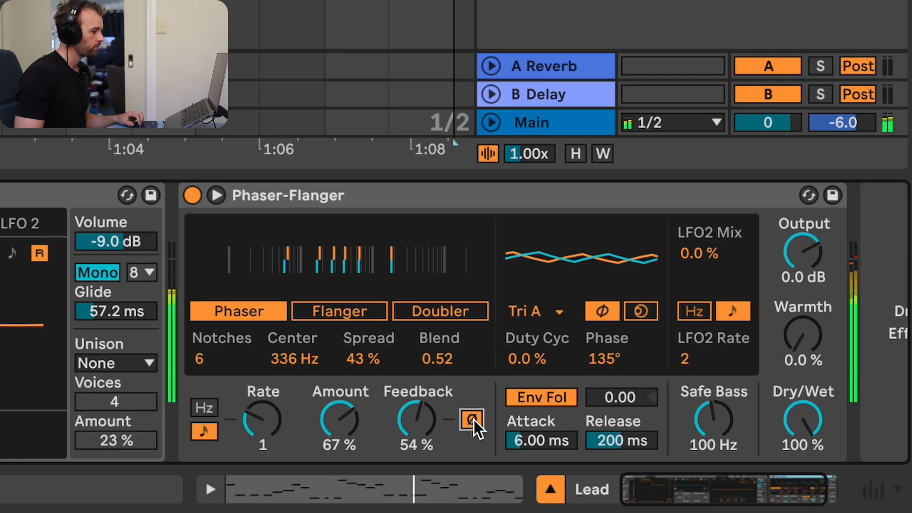
left_click(474, 419)
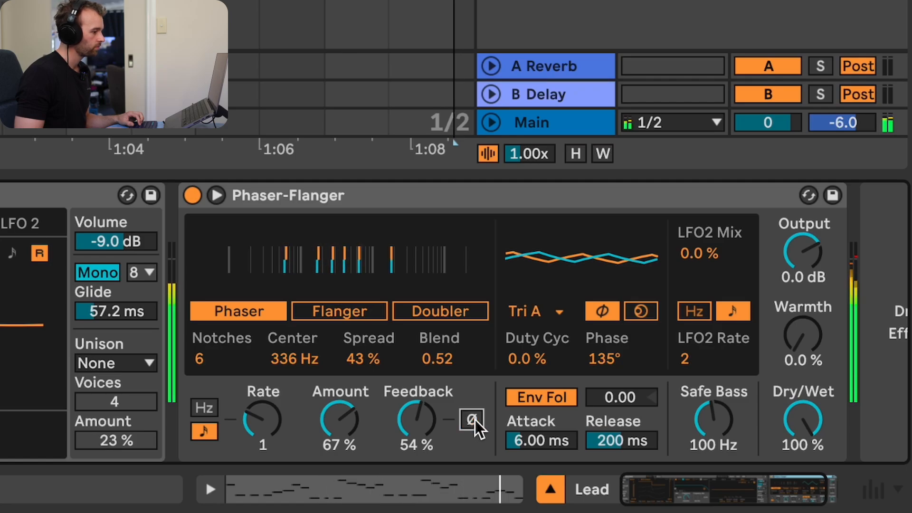
left_click_drag(418, 430, 418, 429)
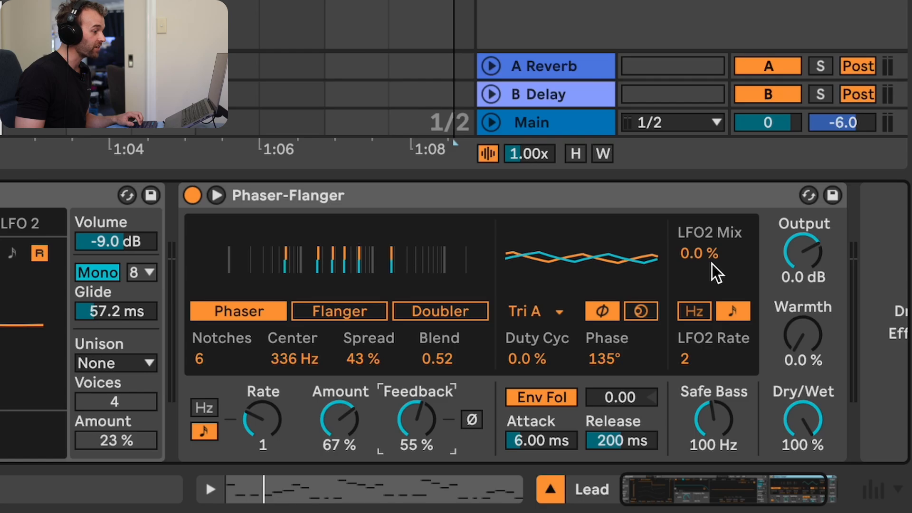
Step: Set the Lead phaser's LFO2 mix to 45% and LFO2 rate to 4, audition the lead, and lower the Dry/Wet
left_click_drag(708, 260, 708, 256)
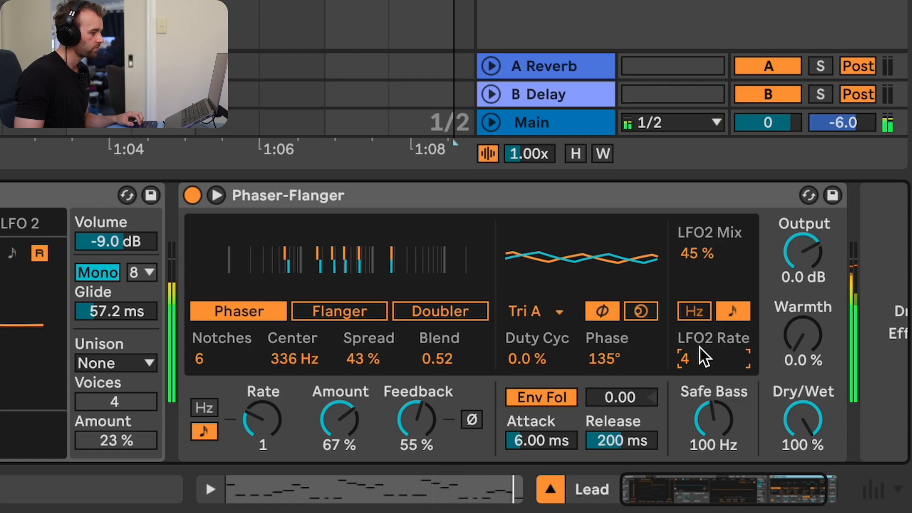
key("space")
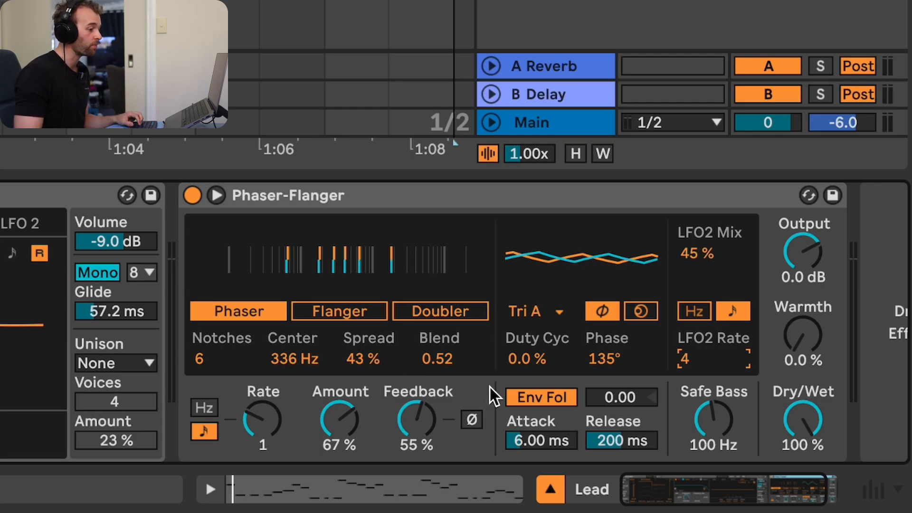
left_click_drag(803, 419, 803, 439)
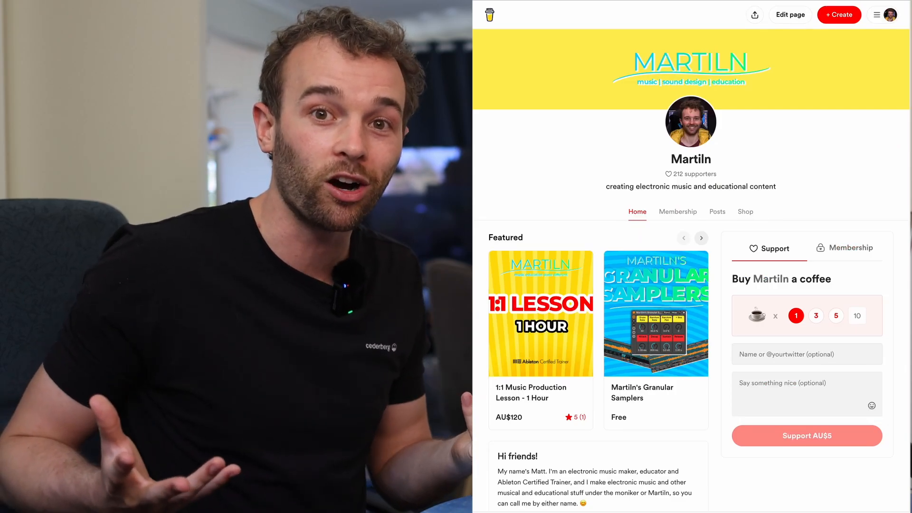
scroll(691, 256, "down", 3)
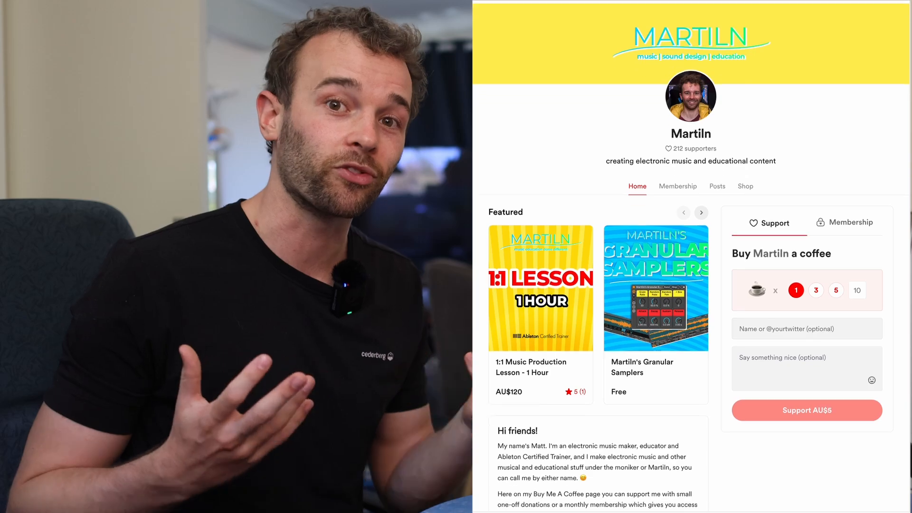
scroll(691, 256, "down", 4)
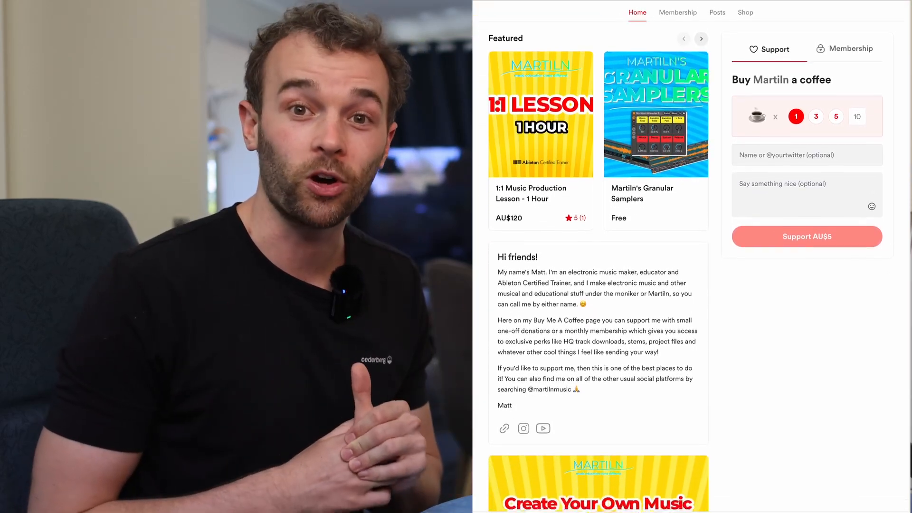
scroll(691, 257, "down", 4)
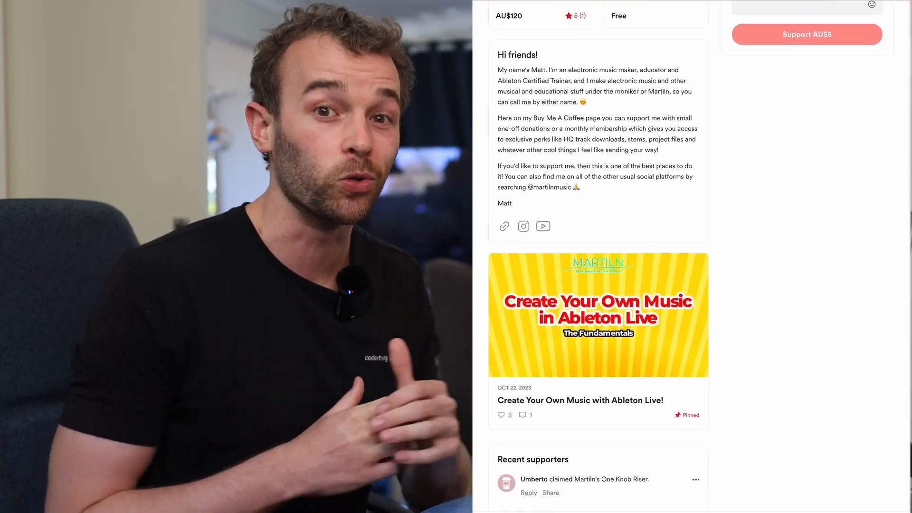
scroll(691, 256, "down", 3)
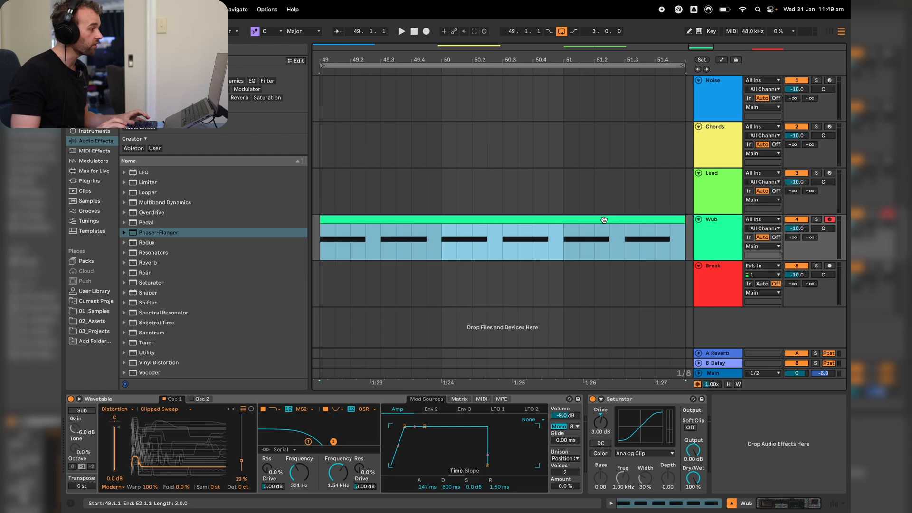
Step: Audition the dry Wub clip and add a Phaser-Flanger after the Saturator on the Wub track
key("space")
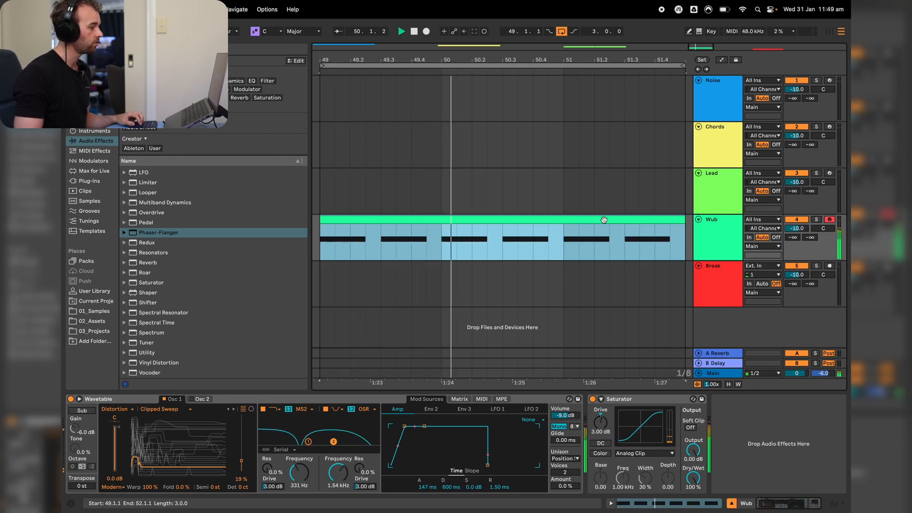
key("space")
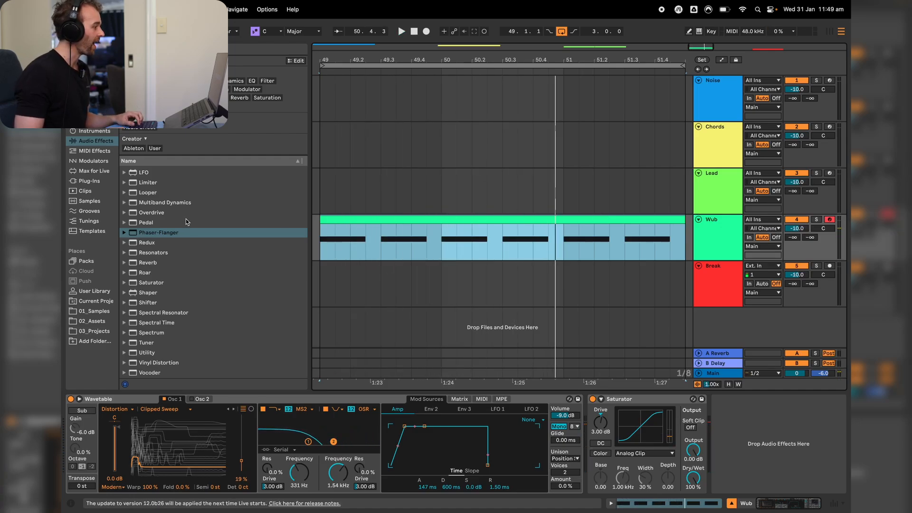
left_click_drag(153, 237, 739, 446)
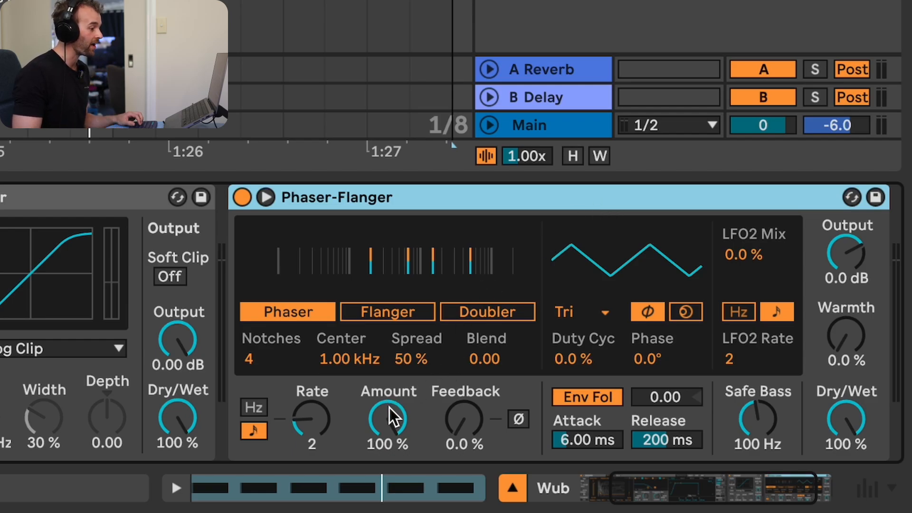
Step: Set the Wub phaser to amount 0%, center 675 Hz, spread 40% and 6 notches while the clip plays
left_click_drag(389, 417, 389, 420)
key("space")
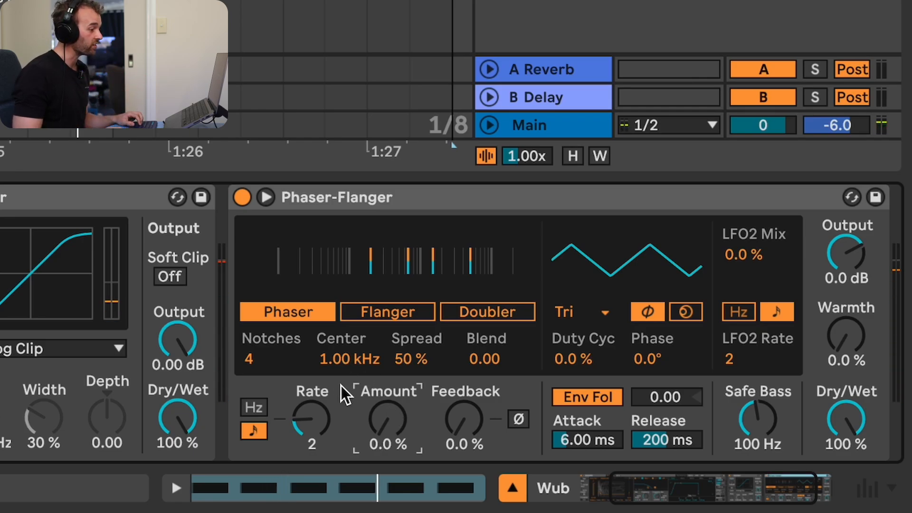
mouse_move(350, 356)
left_mouse_down()
mouse_move(349, 418)
mouse_move(349, 357)
left_mouse_up()
left_click_drag(419, 357, 420, 375)
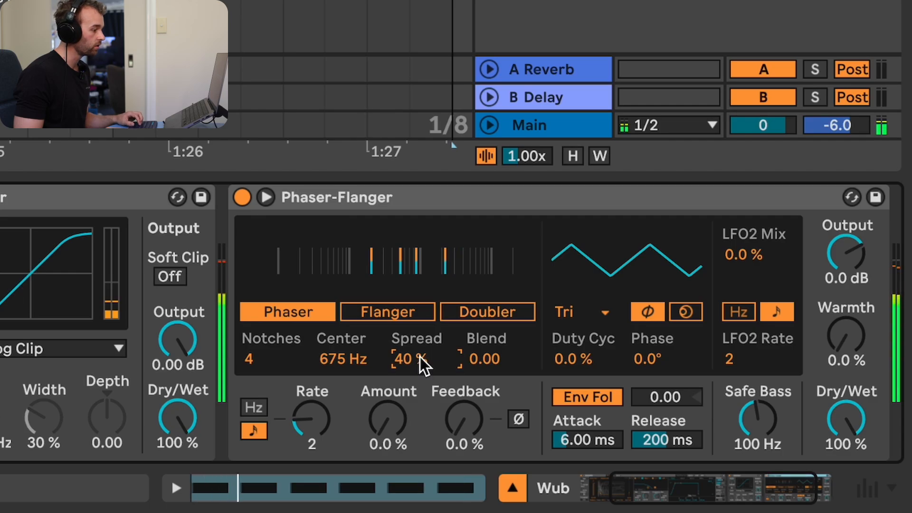
left_click_drag(288, 361, 288, 352)
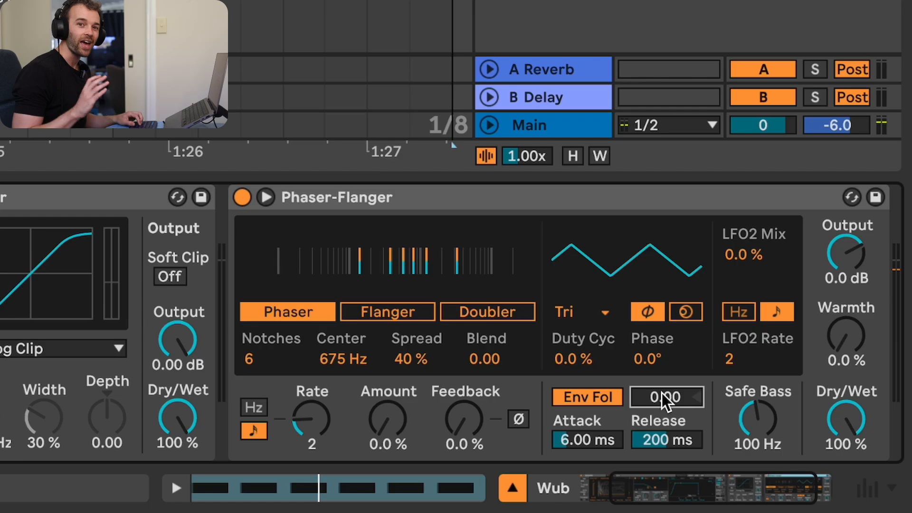
Step: Try positive envelope follower amounts on the Wub phaser, and settle on amount -0.20, attack 11.8 ms and release 153 ms
left_click_drag(661, 392, 661, 377)
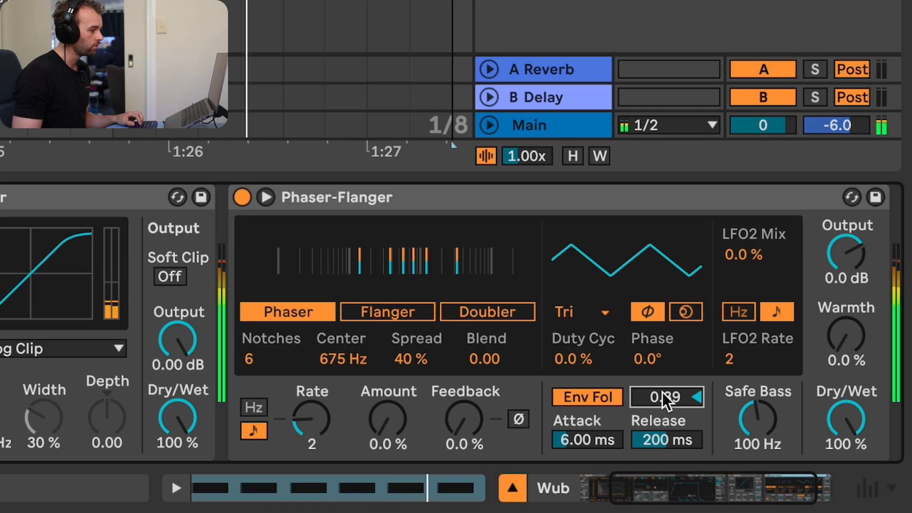
scroll(662, 392, "down", 3)
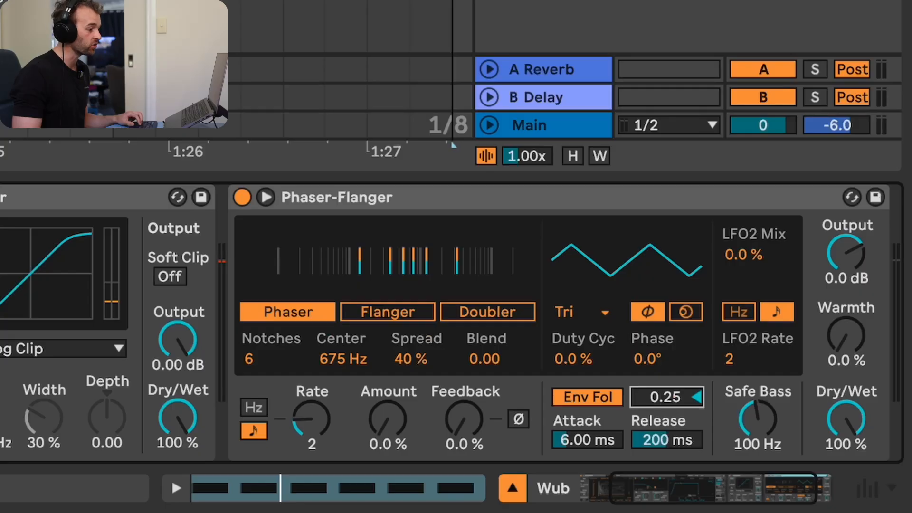
left_click_drag(667, 397, 667, 424)
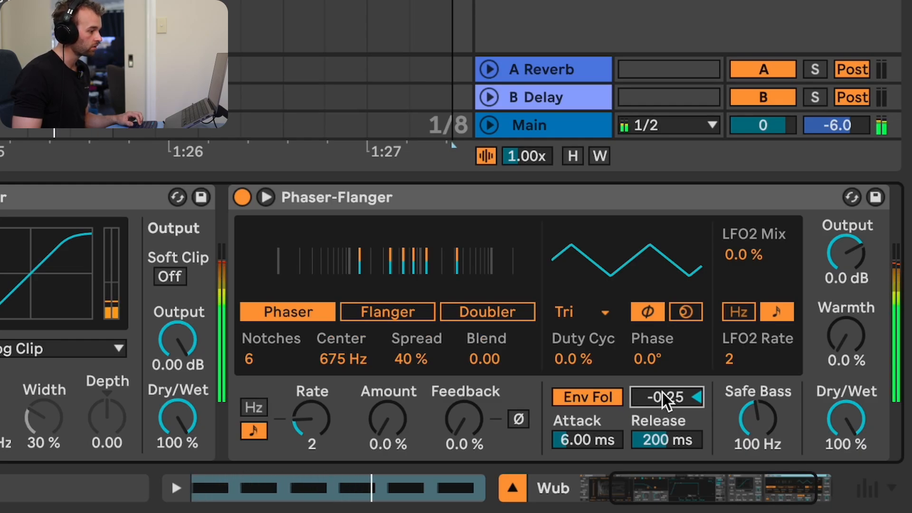
left_click_drag(662, 392, 662, 392)
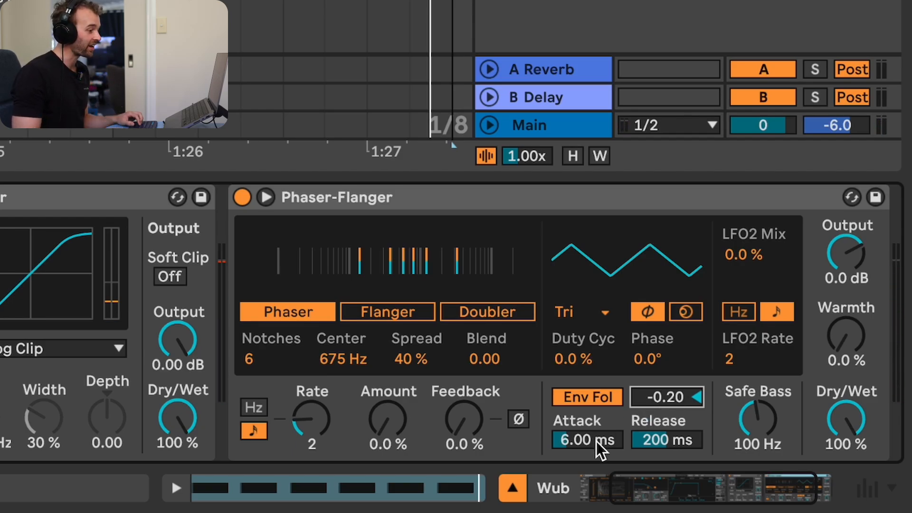
left_click_drag(596, 439, 597, 425)
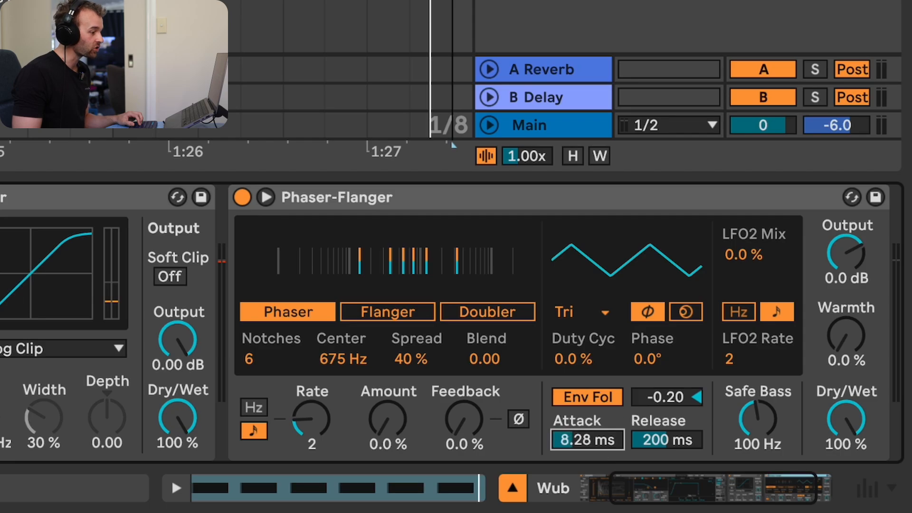
left_click(682, 442)
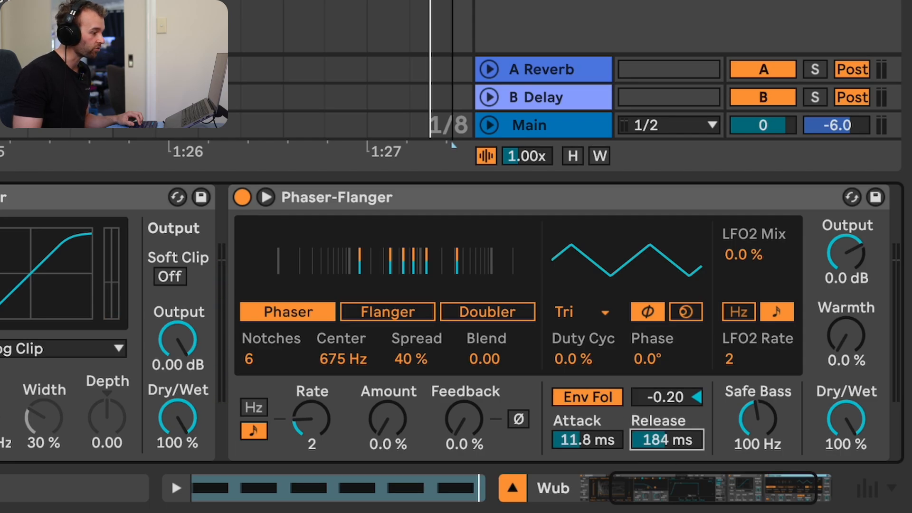
left_click_drag(688, 437, 688, 439)
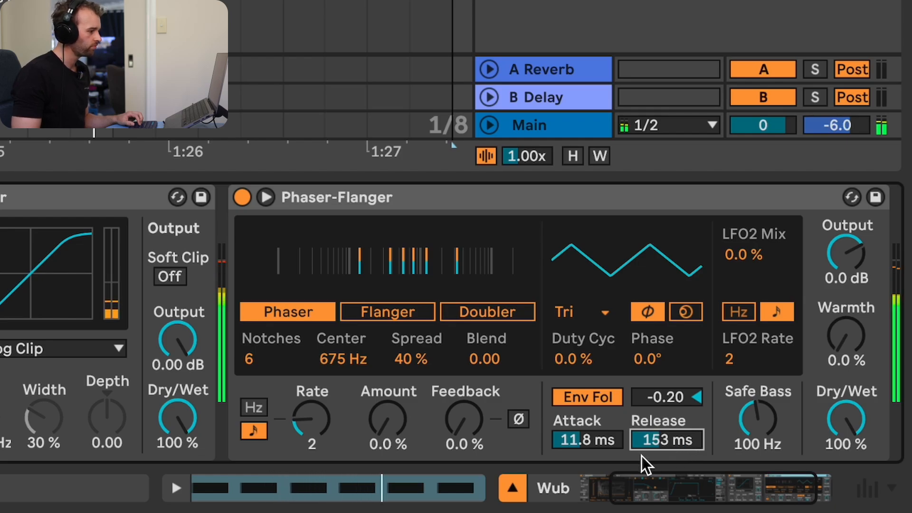
Step: Set the Wub phaser's center to 839 Hz and feedback to 44%, and invert the feedback
mouse_move(354, 360)
left_mouse_down()
mouse_move(355, 383)
mouse_move(356, 357)
left_mouse_up()
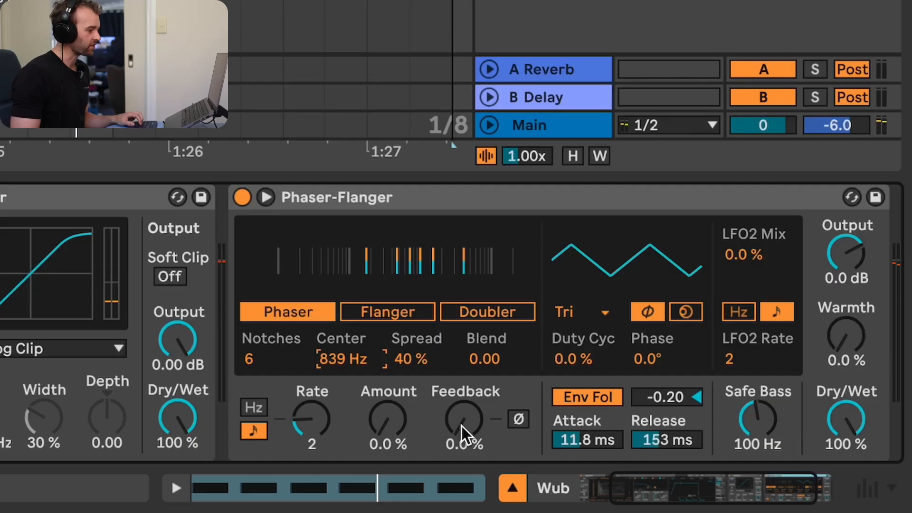
left_click_drag(463, 427, 462, 416)
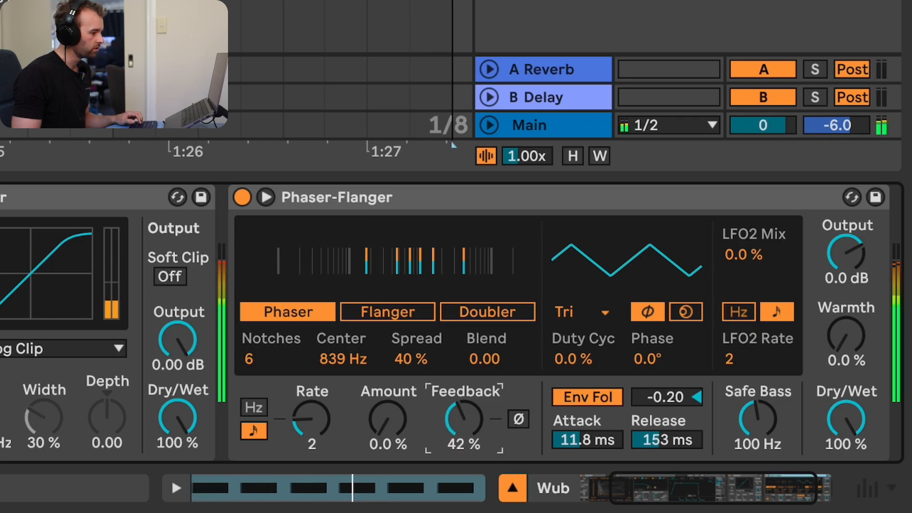
left_click(518, 419)
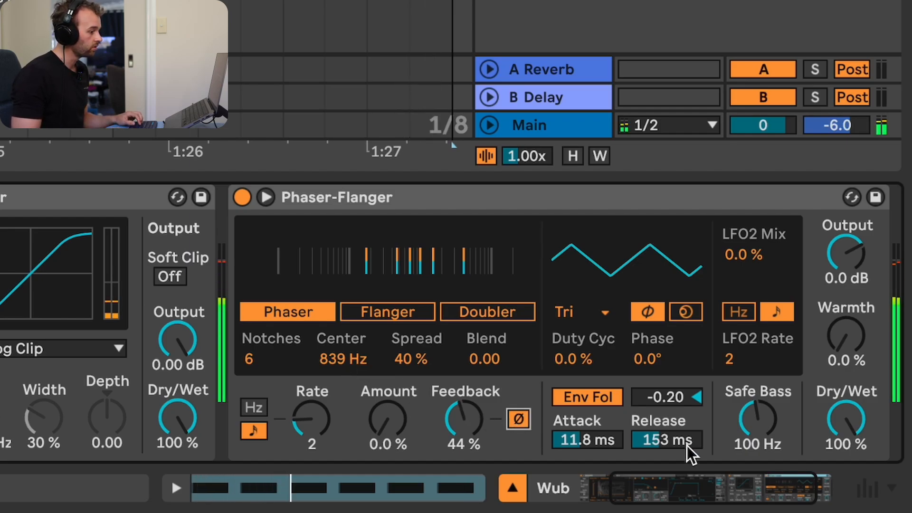
Step: Set the Wub phaser's envelope release to 209 ms and attack to 8.04 ms, and lower the center to 456 Hz
mouse_move(656, 440)
left_mouse_down()
mouse_move(654, 451)
mouse_move(655, 437)
left_mouse_up()
left_click_drag(582, 452, 582, 444)
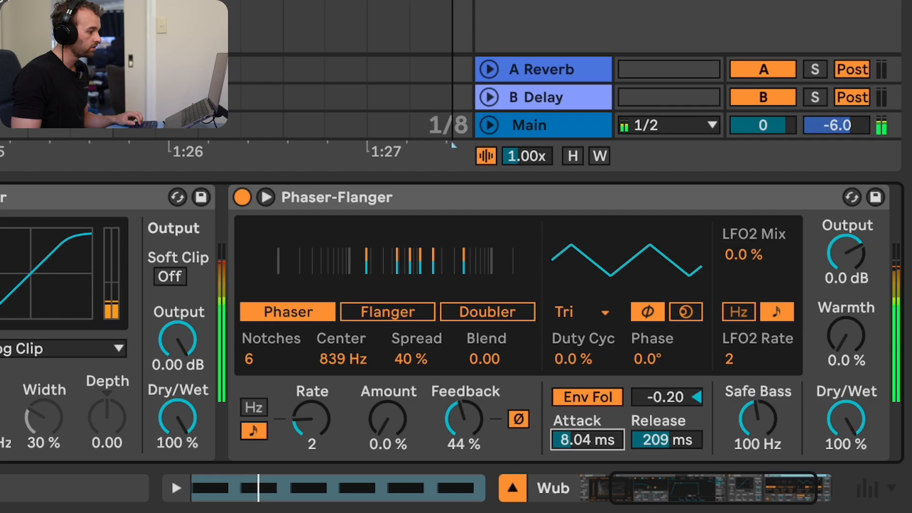
left_click_drag(358, 362, 358, 397)
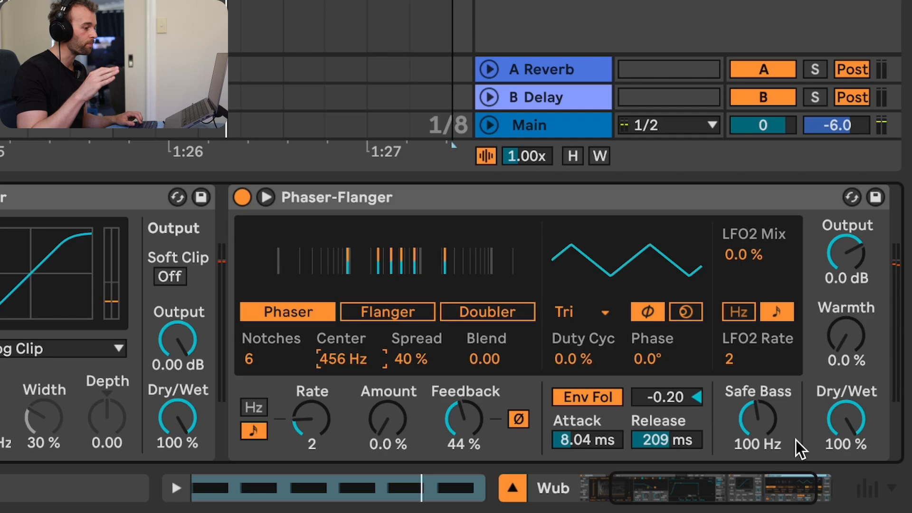
Step: Set the Wub phaser's Dry/Wet to 71% and compare the playing clip with the effect bypassed and enabled
left_click_drag(846, 425, 846, 460)
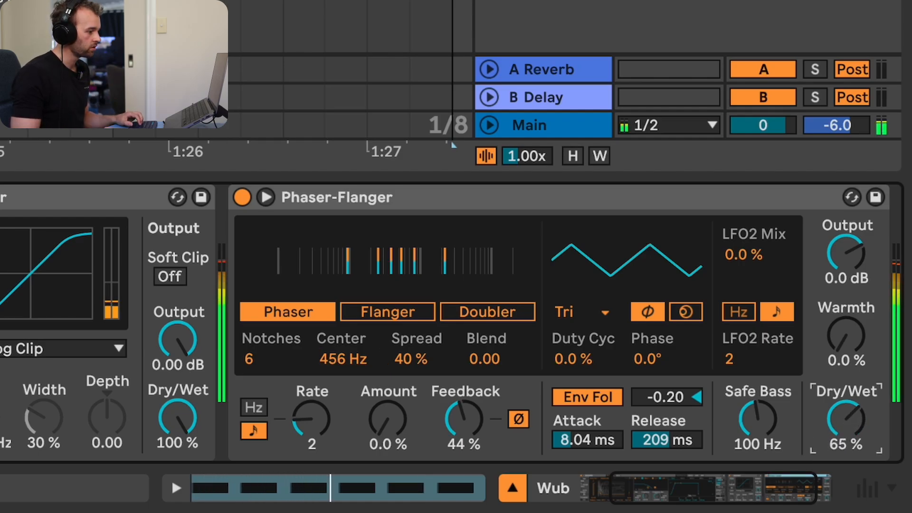
left_click(243, 199)
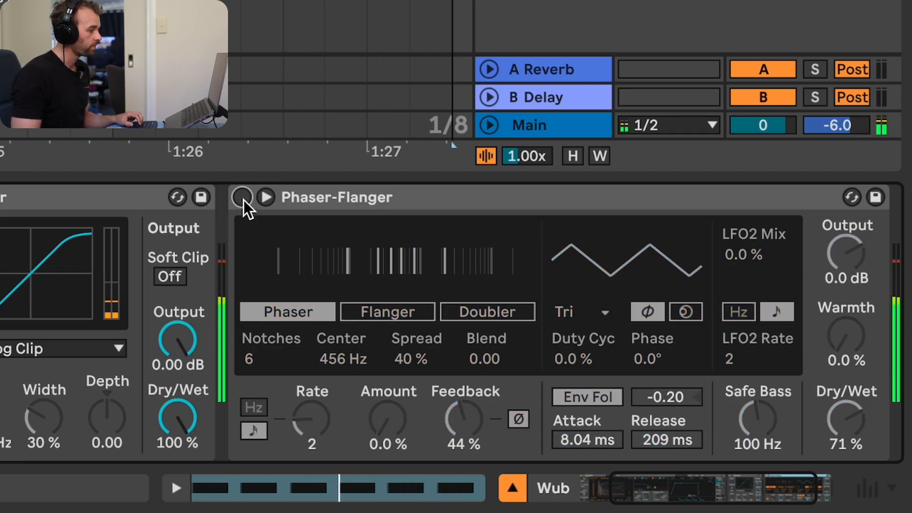
left_click(242, 199)
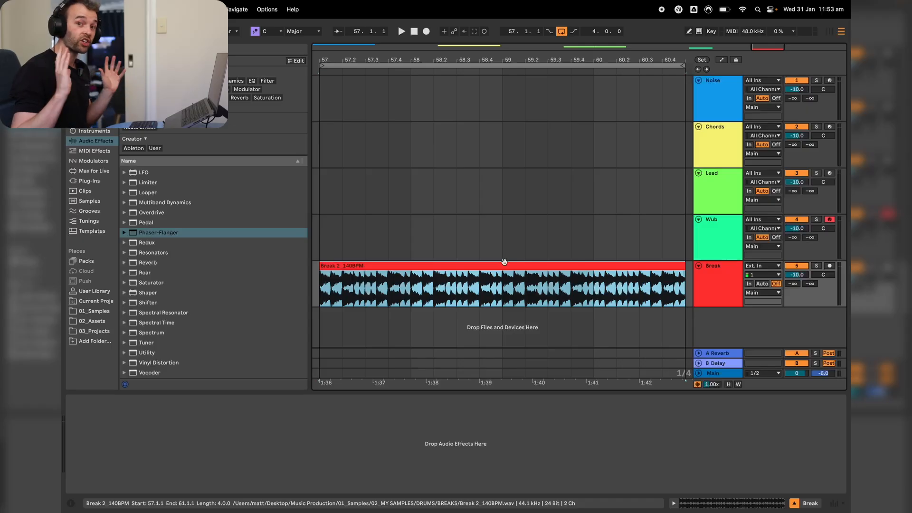
Step: Audition the dry Break clip and add a Phaser-Flanger to the Break track
key("space")
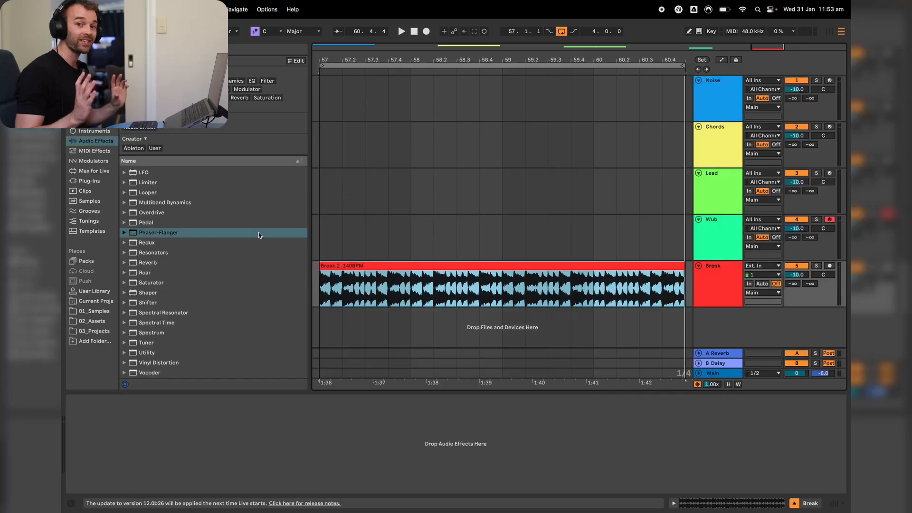
double_click(258, 232)
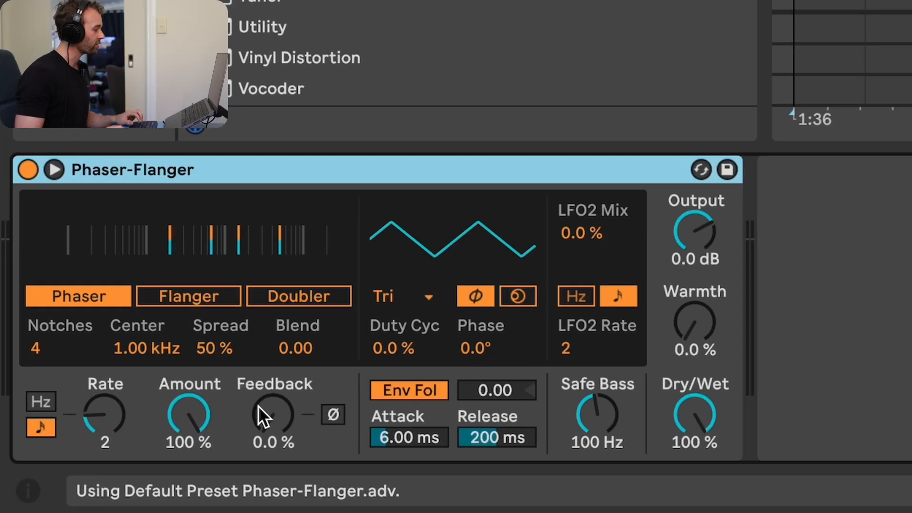
Step: Set the Break phaser's amount to 0% and show Center, Notches, Spread and Dry/Wet automation in separate new lanes
left_click_drag(189, 415, 189, 475)
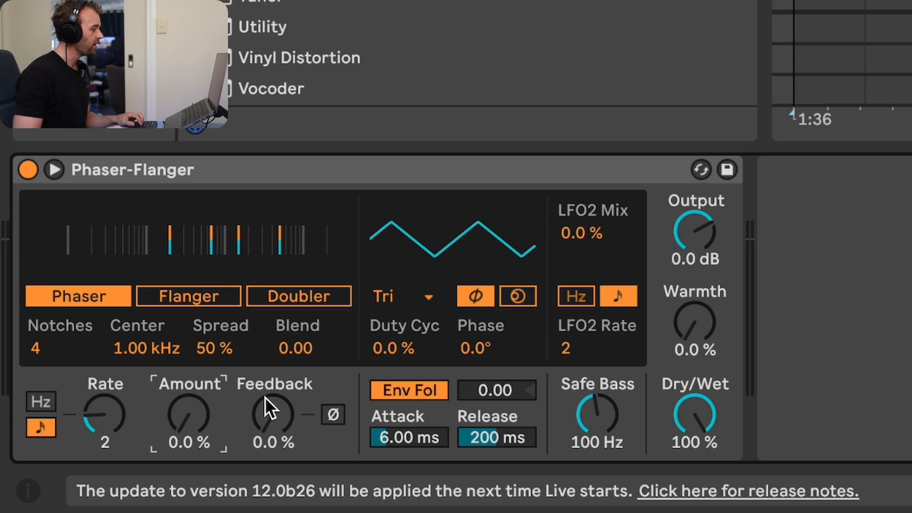
right_click(168, 350)
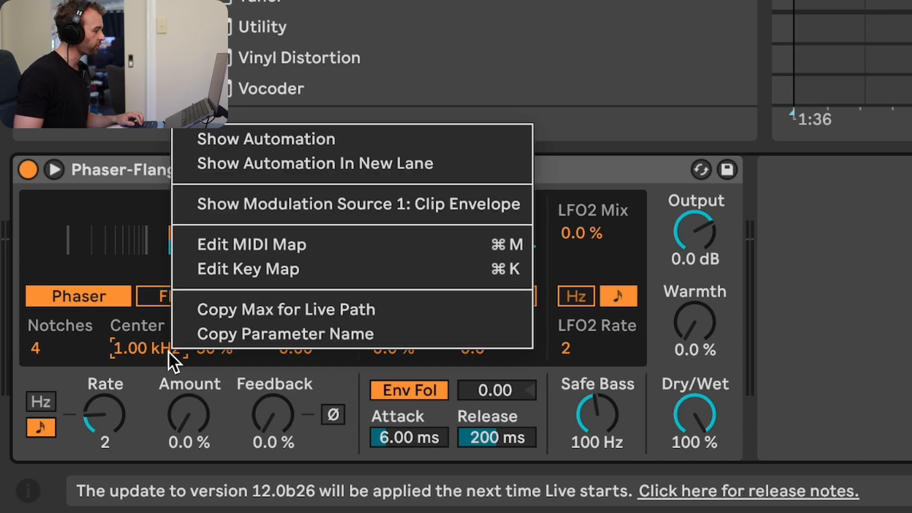
left_click(285, 163)
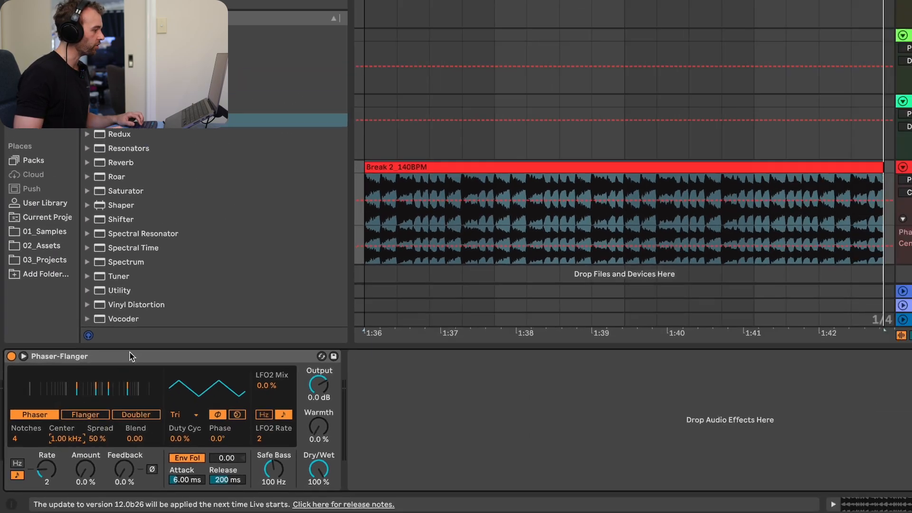
right_click(26, 441)
left_click(101, 351)
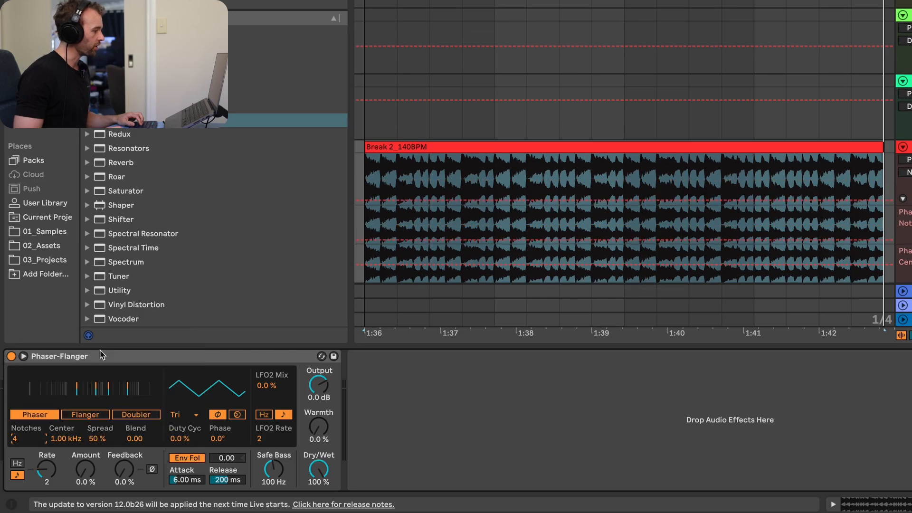
right_click(98, 439)
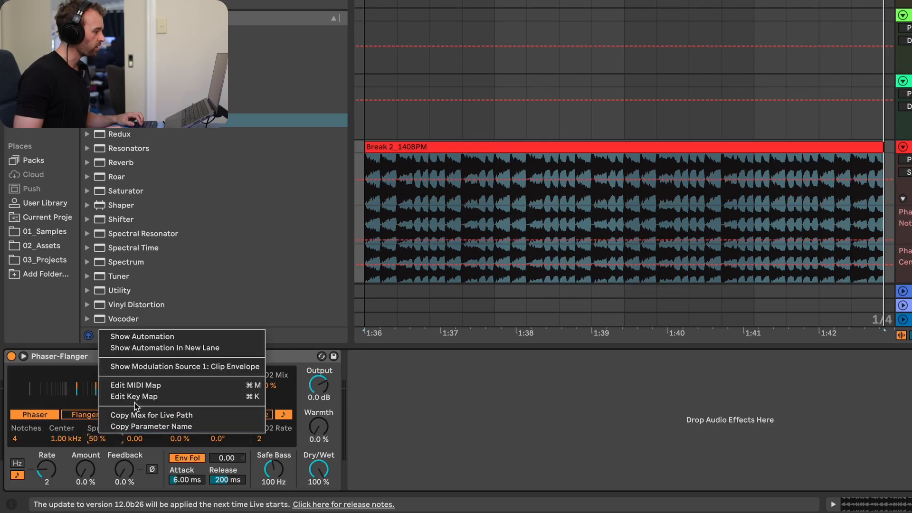
left_click(161, 350)
right_click(319, 469)
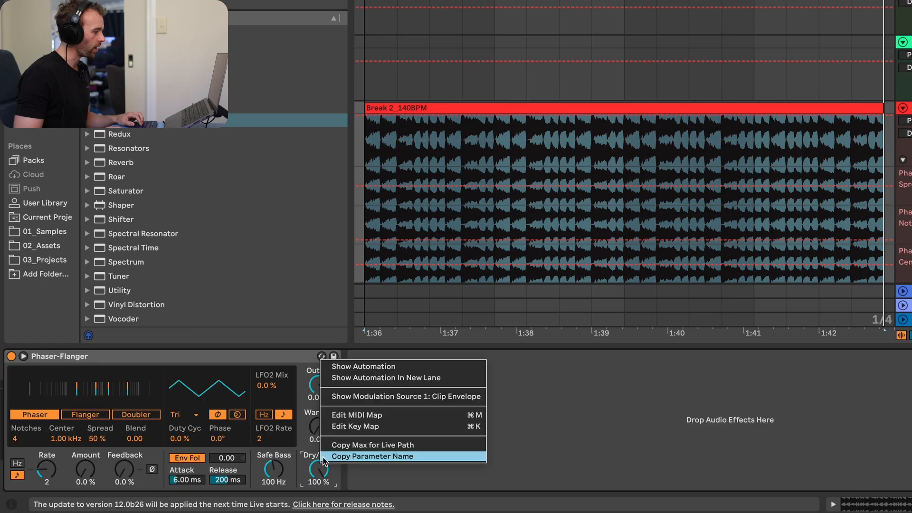
left_click(353, 375)
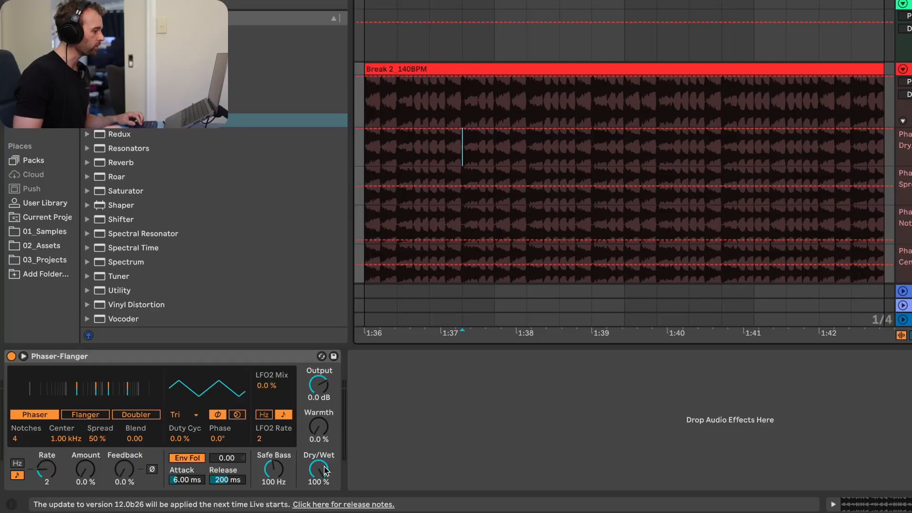
Step: Set the Dry/Wet to 0% and insert a rising ramp in its automation over the Break clip's second bar
left_click_drag(326, 471, 326, 496)
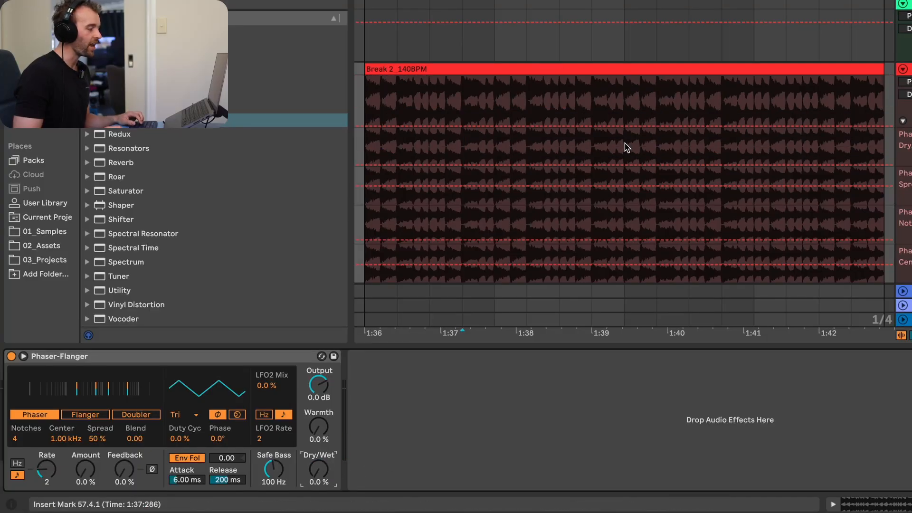
left_click_drag(625, 147, 494, 151)
right_click(567, 153)
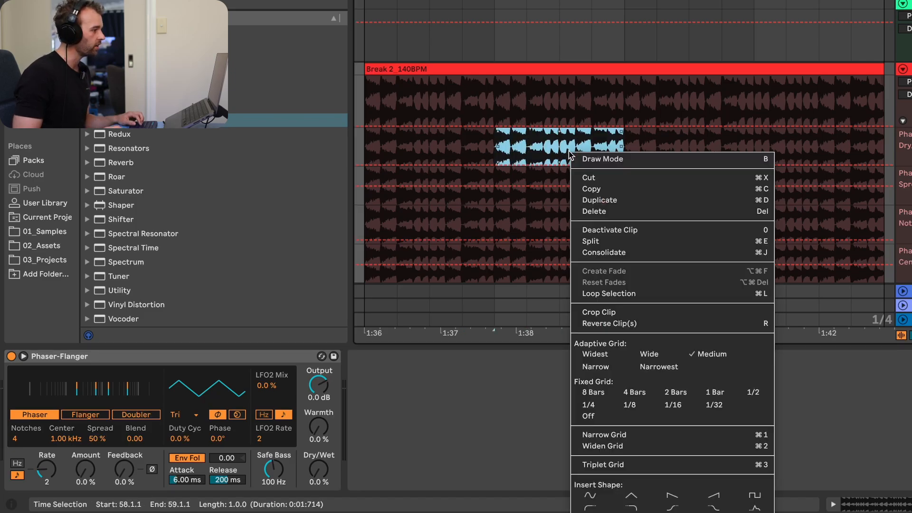
left_click(720, 497)
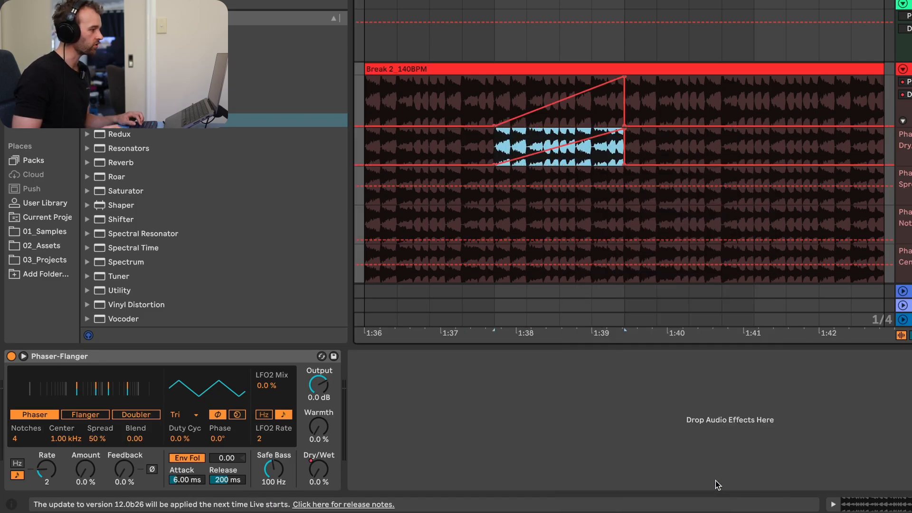
Step: Automate the center frequency to fall from 6.92 kHz to 139 Hz across the second bar, and set the notches automation to 12
left_click(624, 265)
left_click_drag(515, 265, 494, 252)
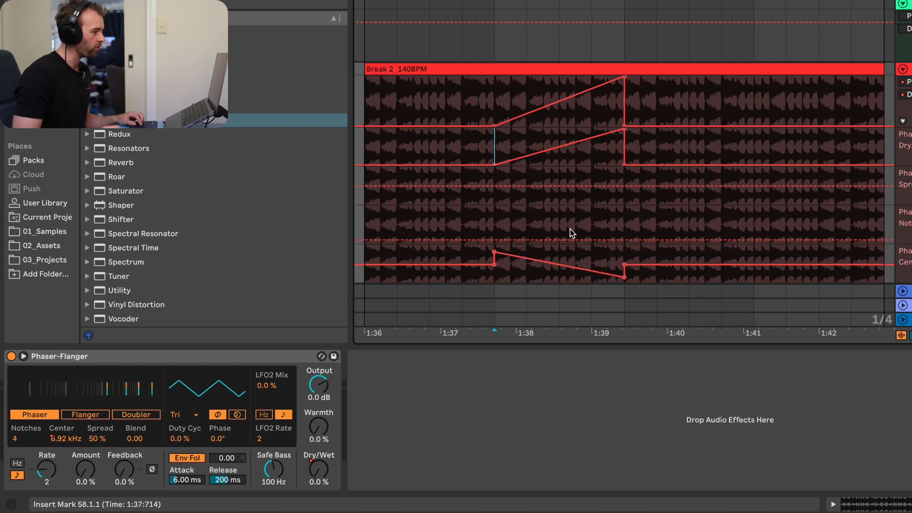
left_click_drag(610, 235, 615, 233)
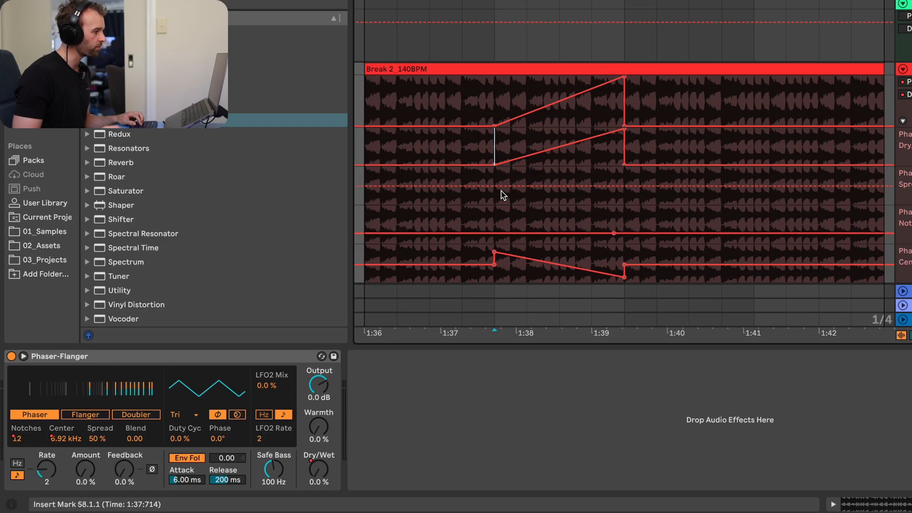
Step: Automate the spread to fall across the Break clip's second bar, starting at 75%
left_click_drag(495, 191, 613, 200)
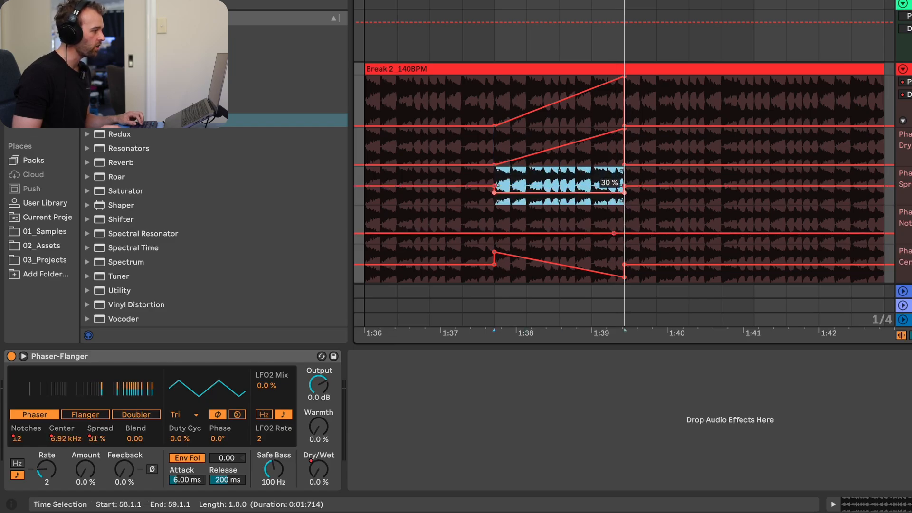
left_click(559, 193)
left_click_drag(494, 192, 494, 174)
left_click_drag(624, 192, 623, 196)
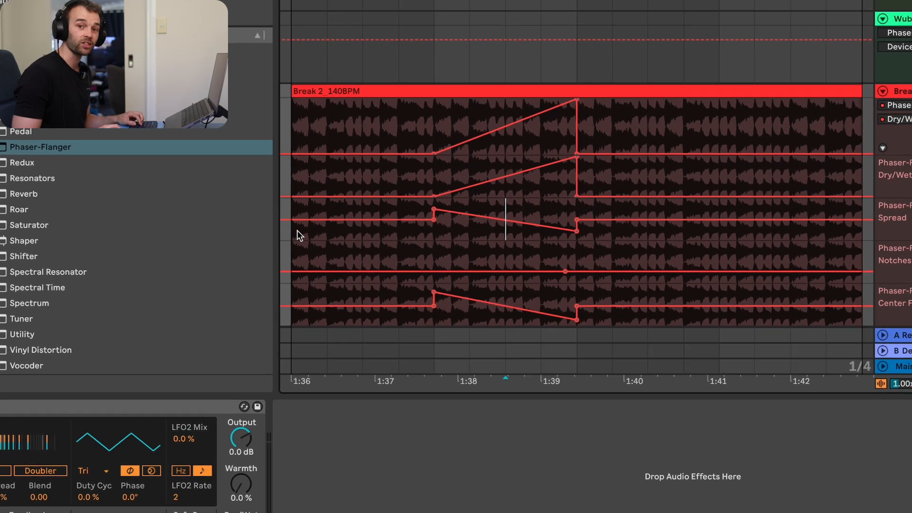
Step: Audition the automated Break clip from its start and show the phaser's feedback automation in a new lane
left_click(370, 201)
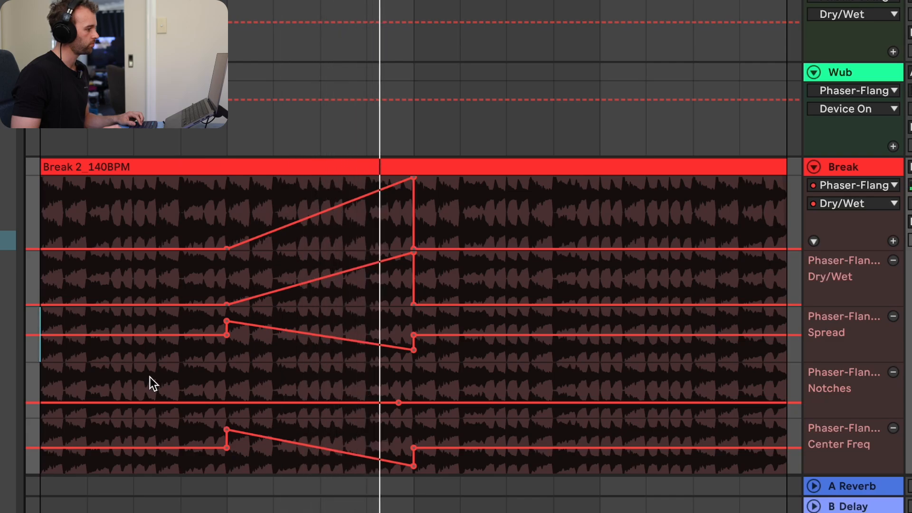
mouse_move(184, 449)
key("Delete")
left_click(114, 512)
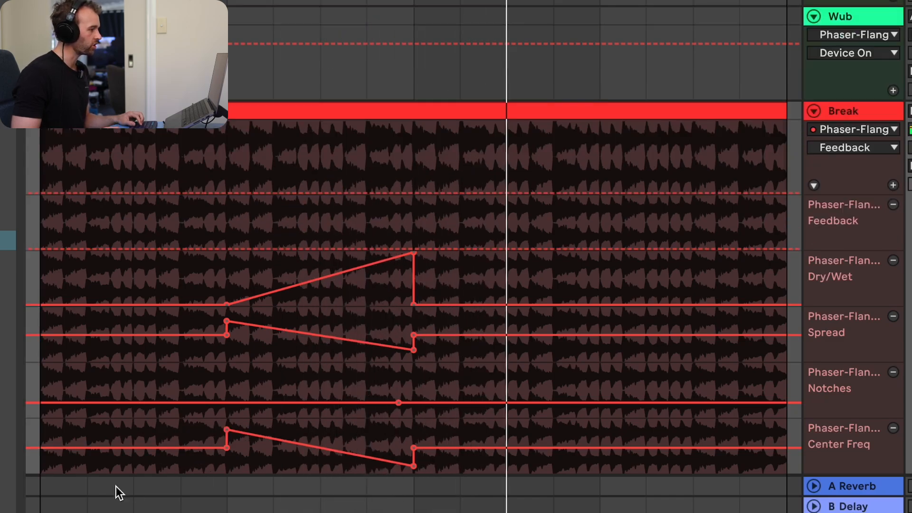
Step: Automate the feedback to ramp up across the second bar and audition the Break clip from its start
left_click_drag(243, 232, 387, 220)
left_click(364, 237)
left_click(226, 220)
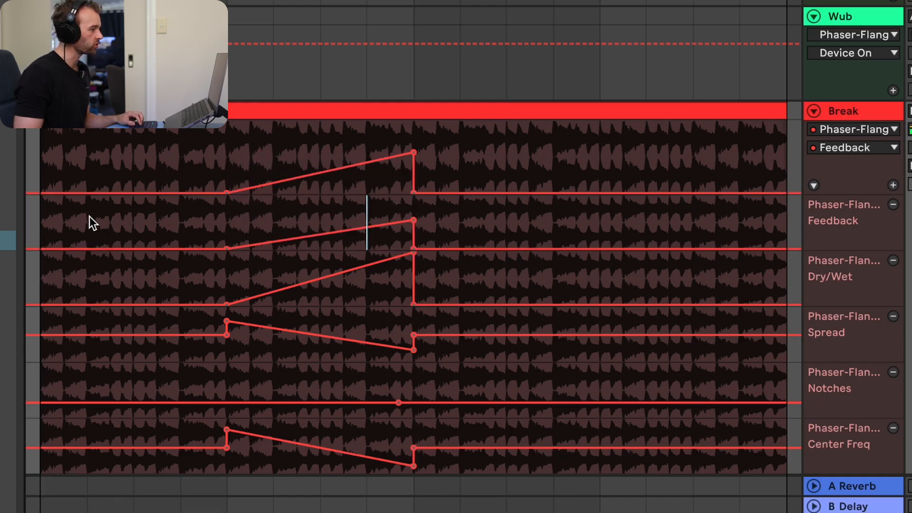
left_click(41, 226)
key("space")
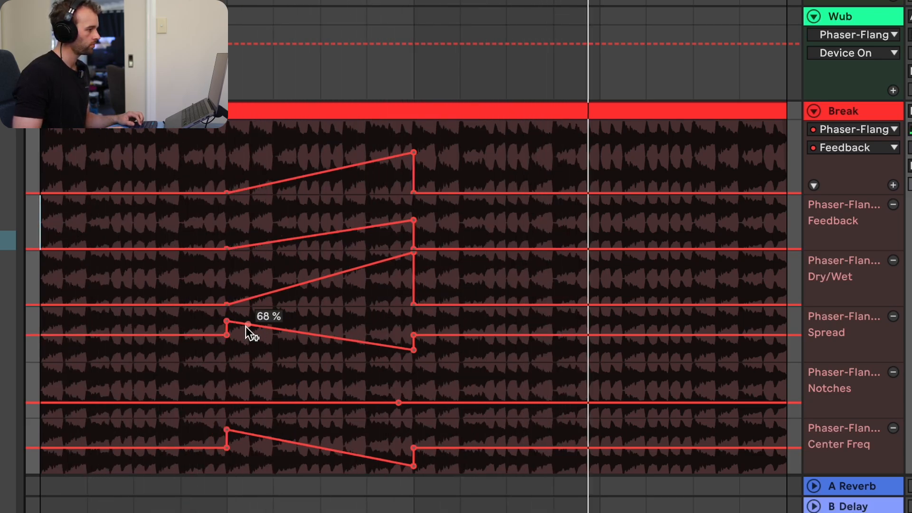
Step: Copy the second bar's automation in all five lanes to the fourth bar and move the copied feedback peak to mid-bar
left_click_drag(231, 213, 407, 446)
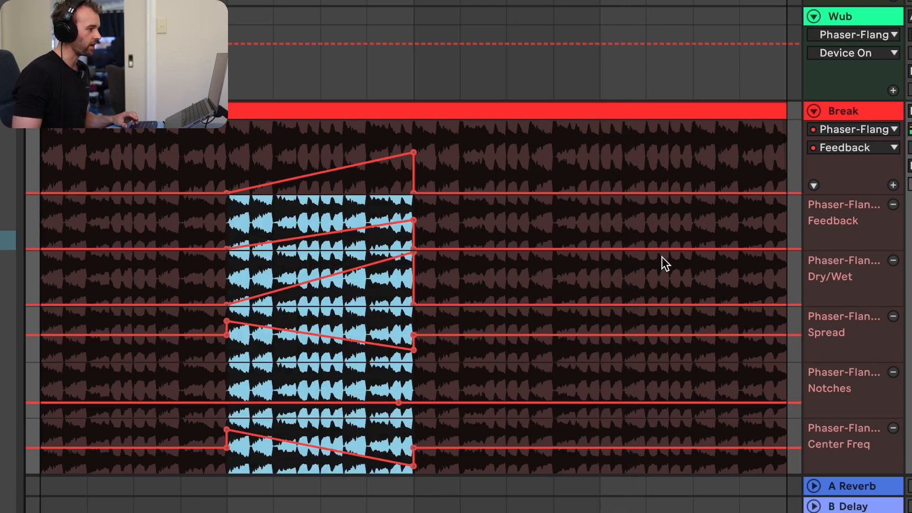
left_click(603, 228)
key("ctrl+v")
left_click(646, 232)
left_click_drag(785, 221, 693, 220)
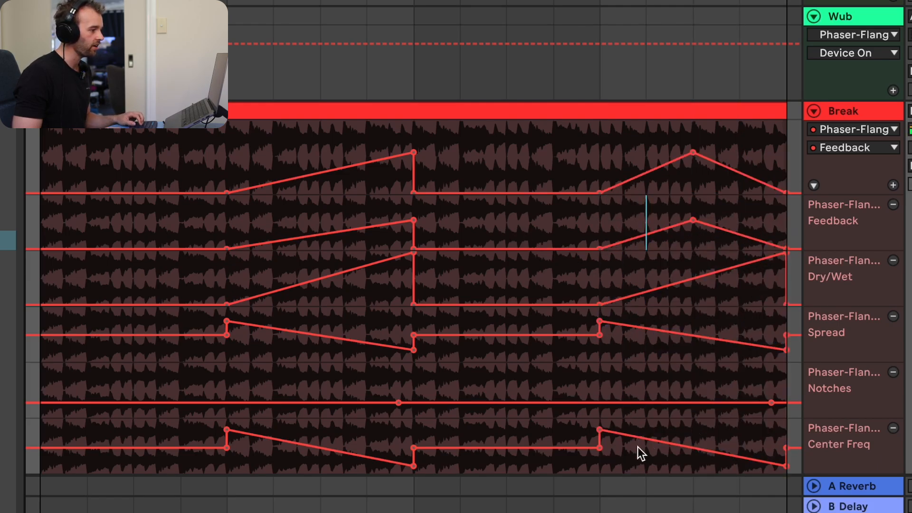
Step: Reshape the fourth bar's center frequency and spread automation so both start low and rise toward the end of the bar
left_click_drag(597, 430, 597, 462)
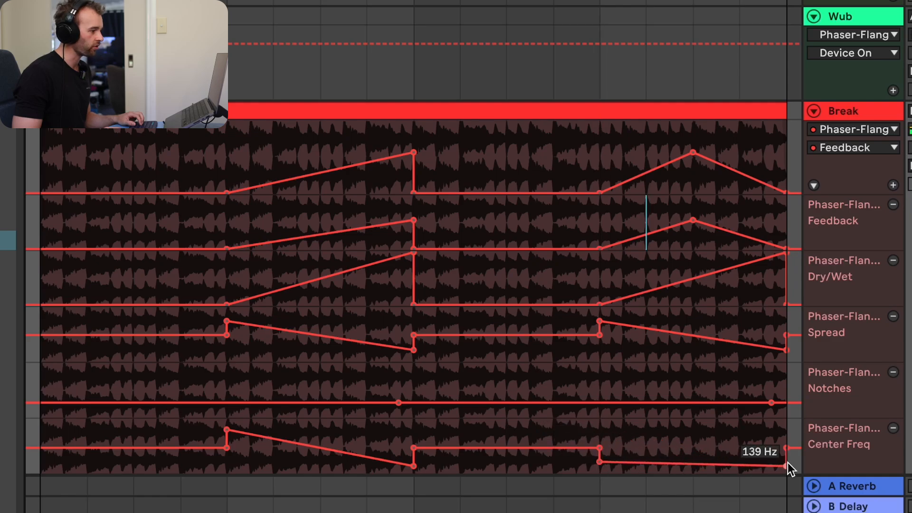
left_click_drag(786, 465, 786, 445)
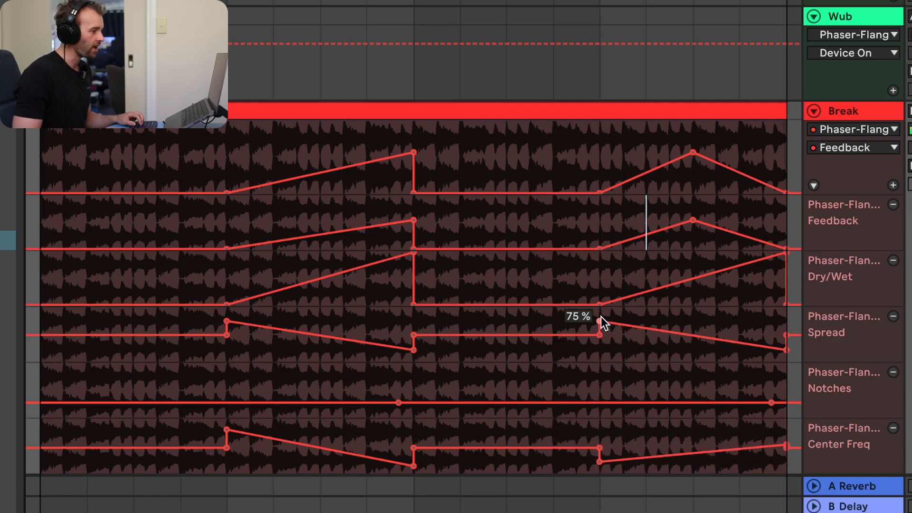
left_click_drag(600, 322, 601, 346)
left_click_drag(786, 350, 785, 335)
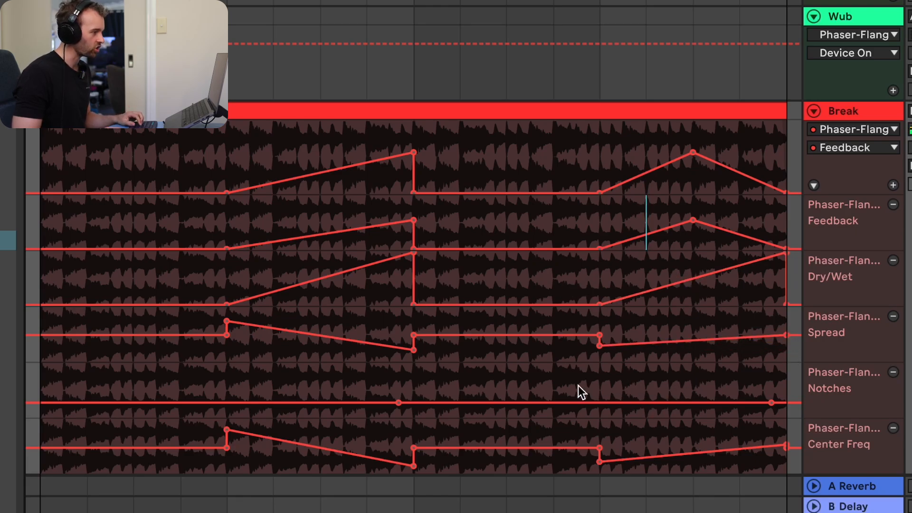
Step: Lower the notches automation from just before the fourth bar to the clip's end, and play the whole Break clip
left_click_drag(570, 388, 759, 408)
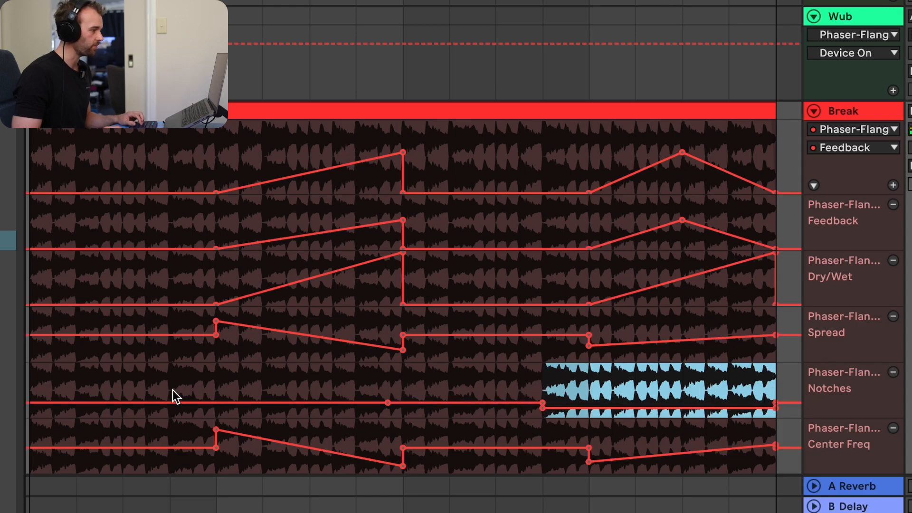
key("super+a")
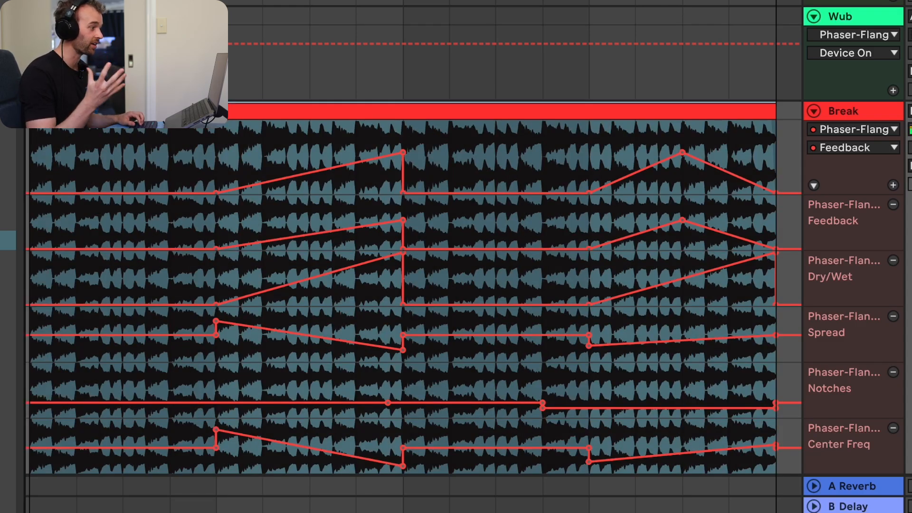
key("space")
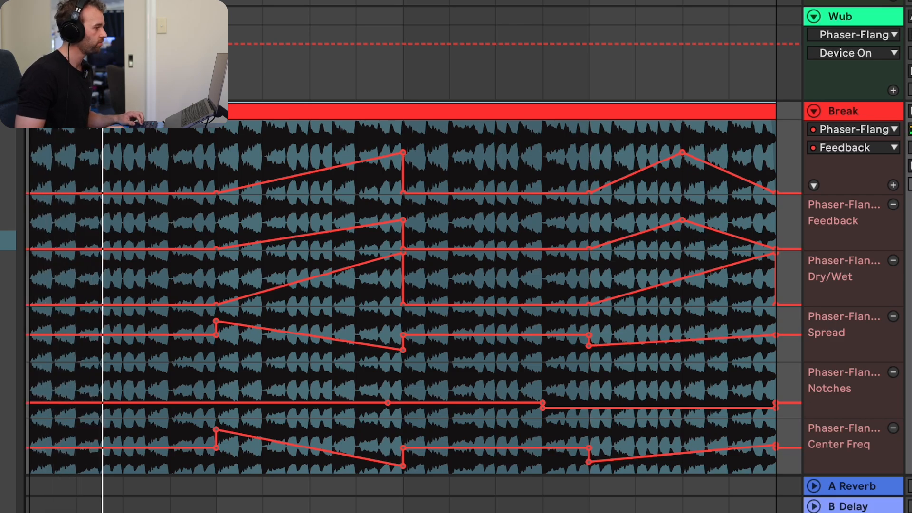